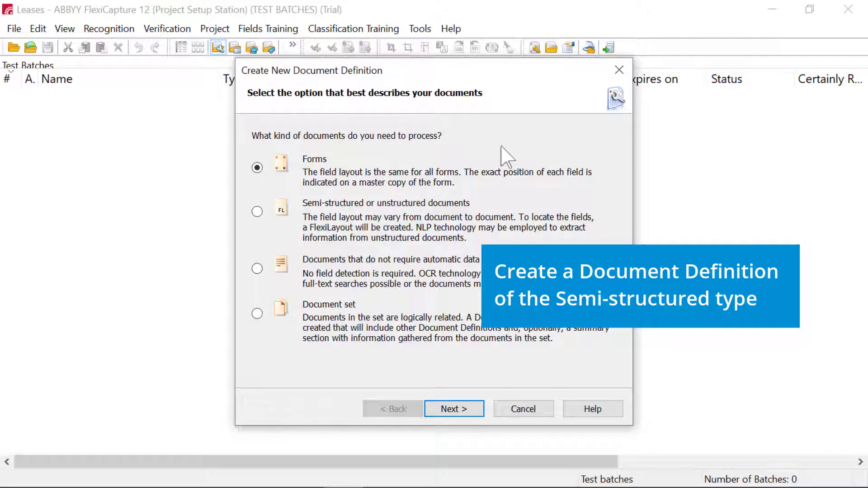
# - Create a document definition named Leases for semi-structured or unstructured documents, with no image loaded
pyautogui.click(257, 211)
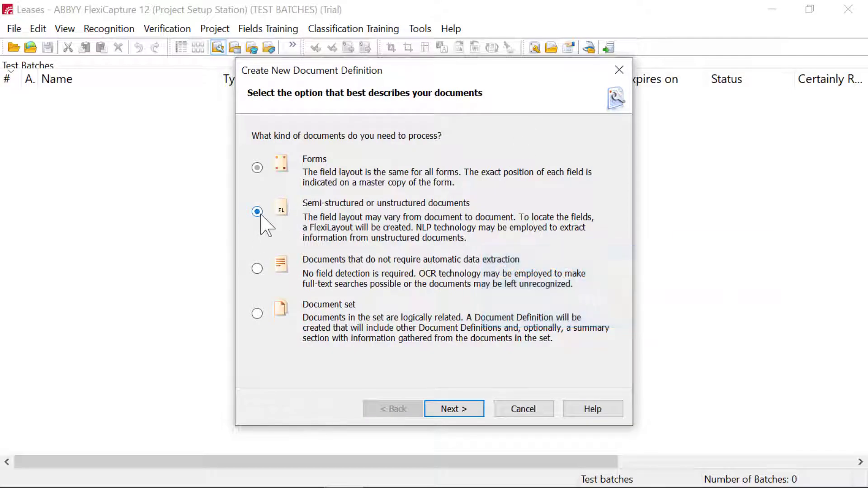
pyautogui.click(454, 409)
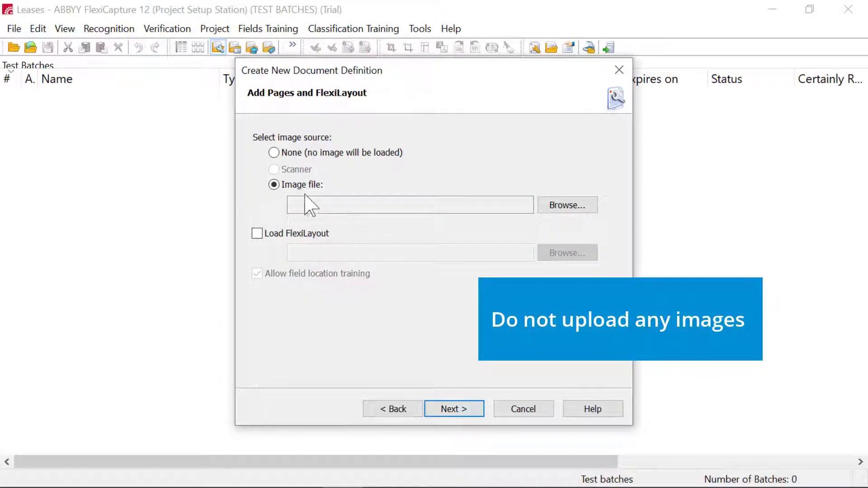
pyautogui.click(274, 152)
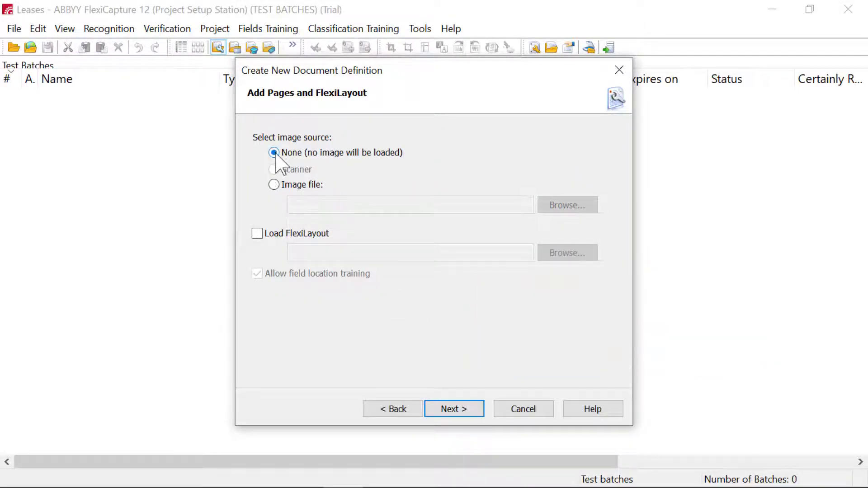
pyautogui.click(456, 410)
pyautogui.click(412, 138)
pyautogui.press('BackSpace')
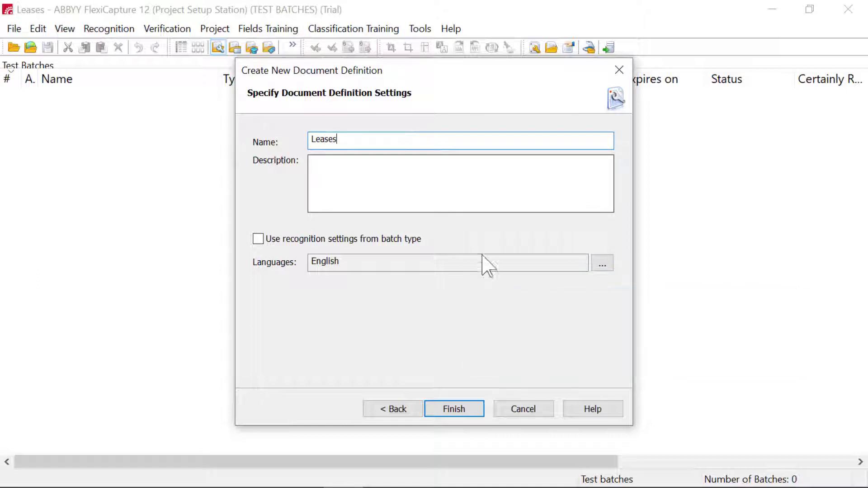
pyautogui.click(460, 411)
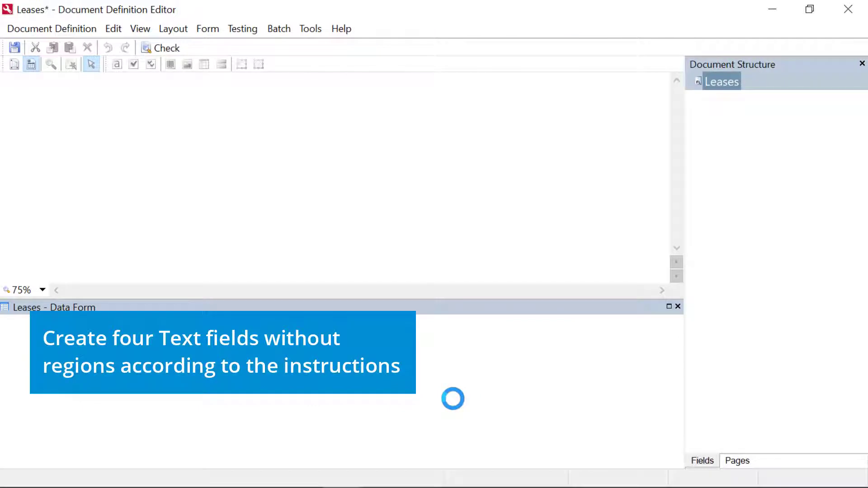
# - Create a text field named Preamble in the Leases section
pyautogui.rightClick(722, 84)
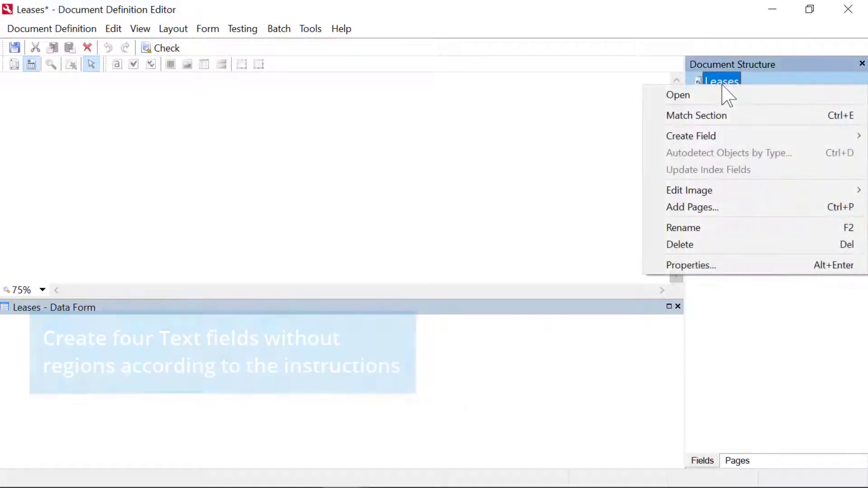
pyautogui.moveTo(723, 135)
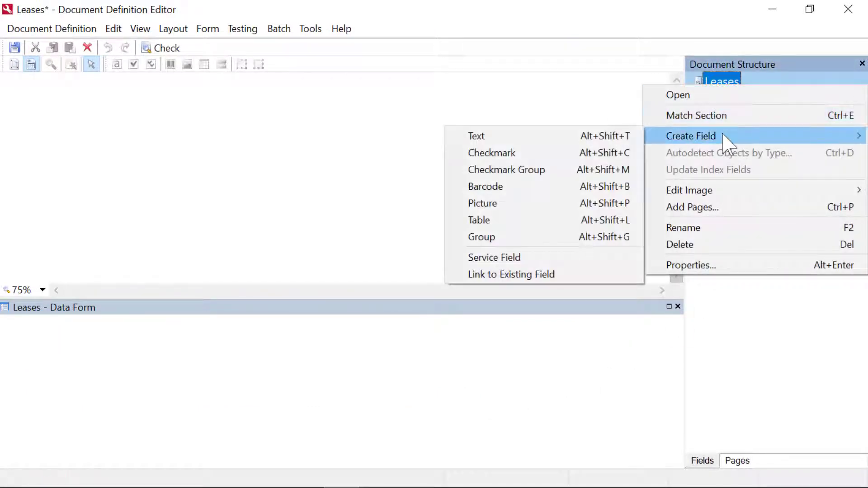
pyautogui.click(583, 136)
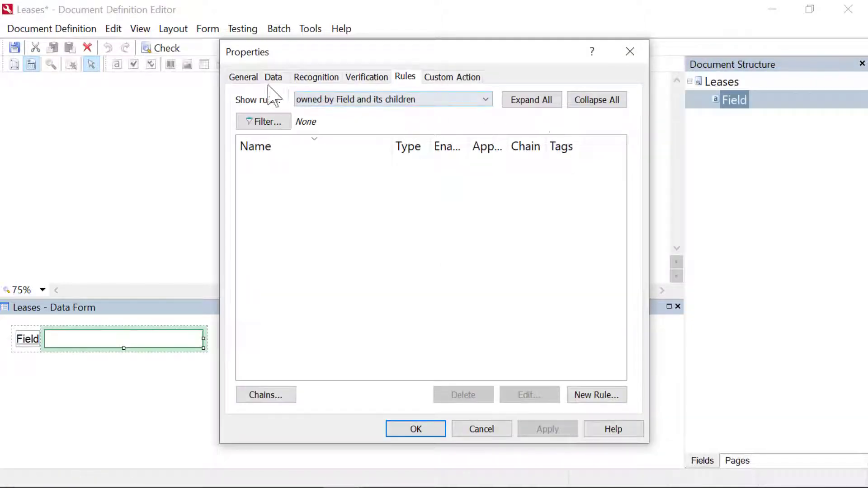
pyautogui.click(244, 78)
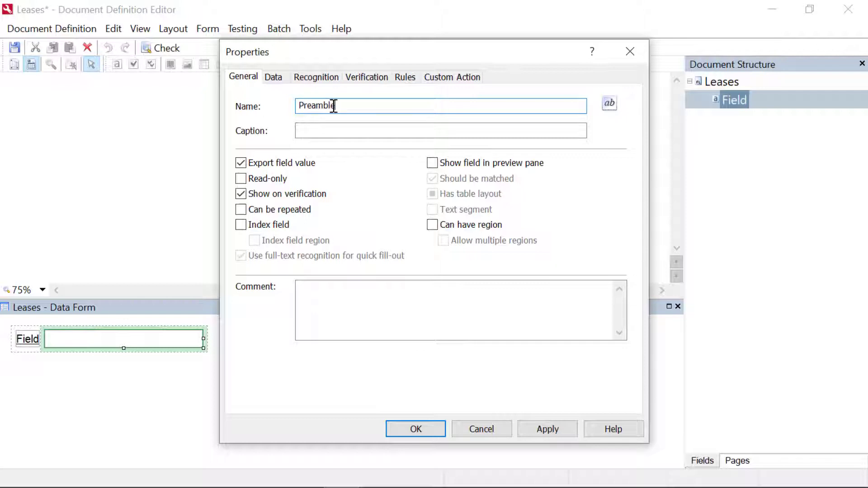
pyautogui.click(549, 430)
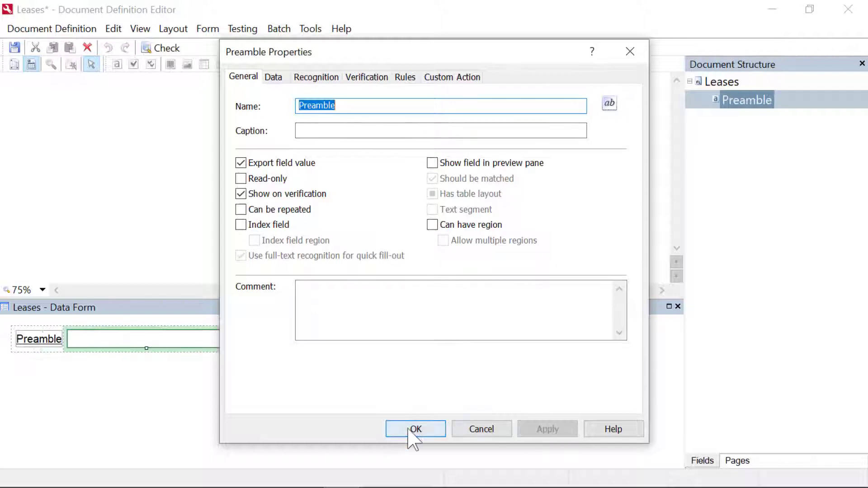
pyautogui.click(412, 430)
# - Add a text field named Term to the Leases section
pyautogui.rightClick(713, 85)
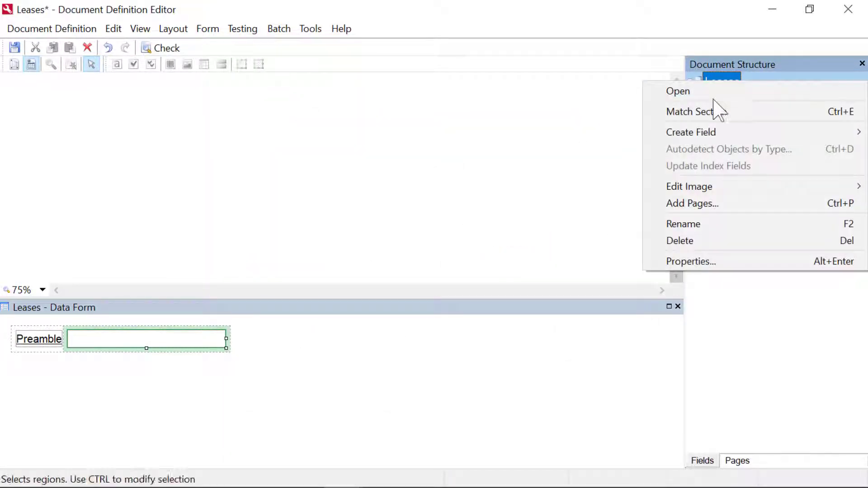
pyautogui.moveTo(708, 130)
pyautogui.click(529, 131)
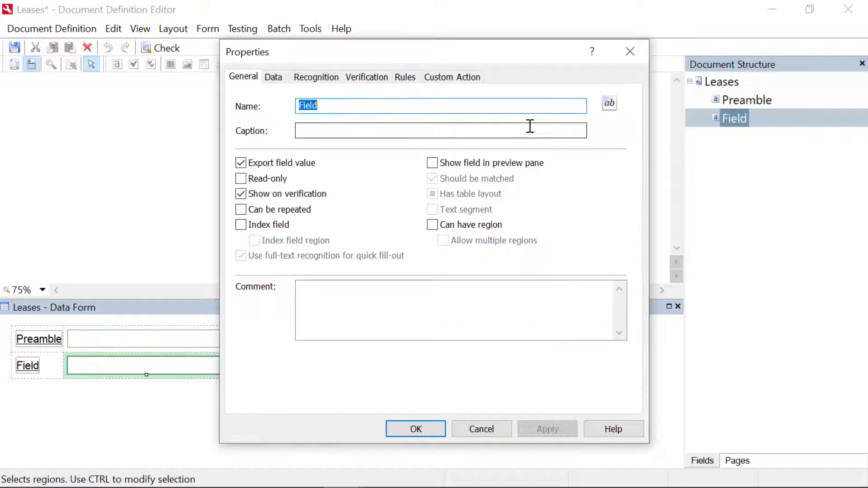
pyautogui.press('BackSpace')
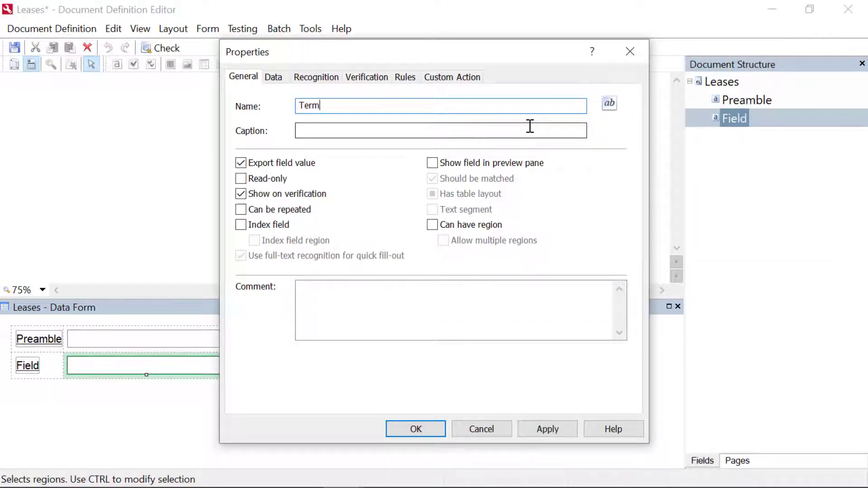
pyautogui.click(551, 433)
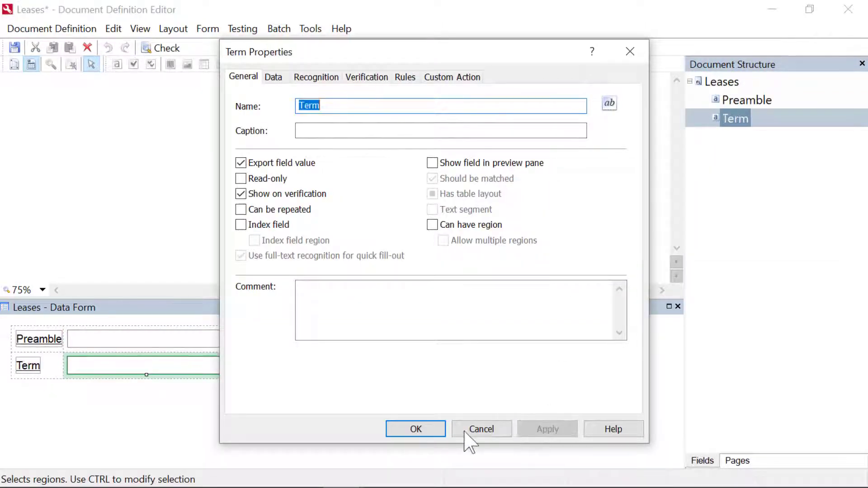
pyautogui.click(416, 429)
# - Add a text field named TenantName to the Leases section
pyautogui.rightClick(719, 83)
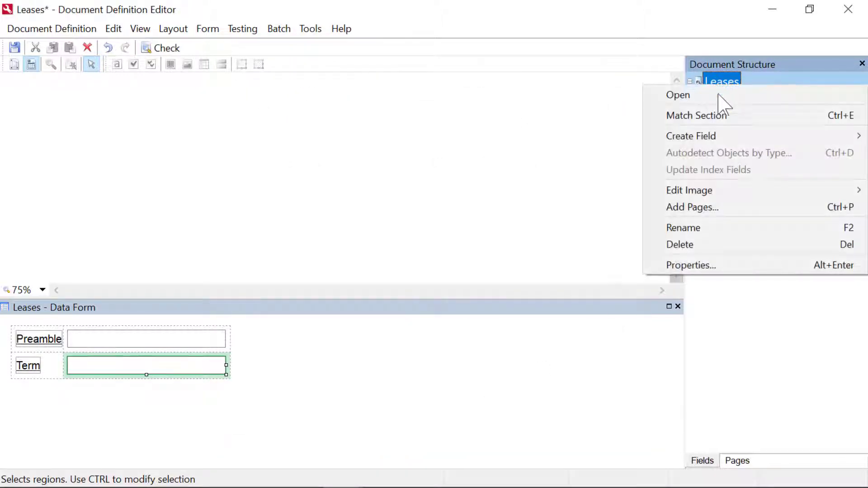
pyautogui.moveTo(714, 137)
pyautogui.click(529, 134)
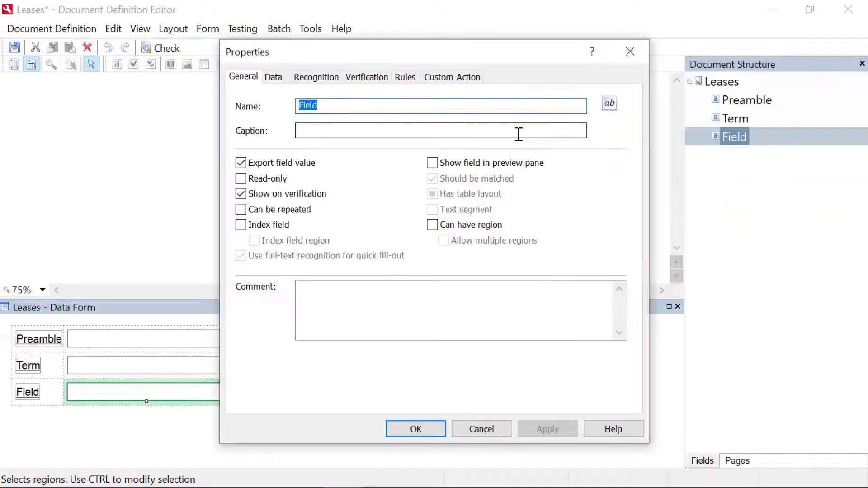
pyautogui.press('BackSpace')
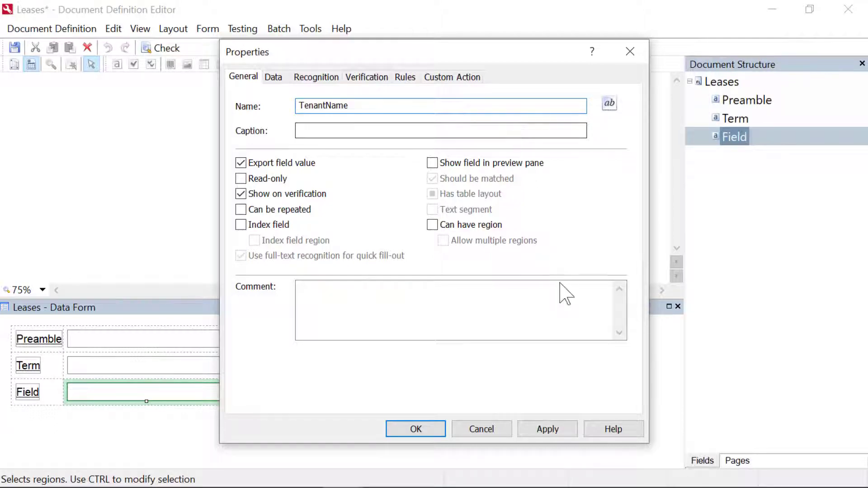
pyautogui.click(557, 434)
pyautogui.click(426, 436)
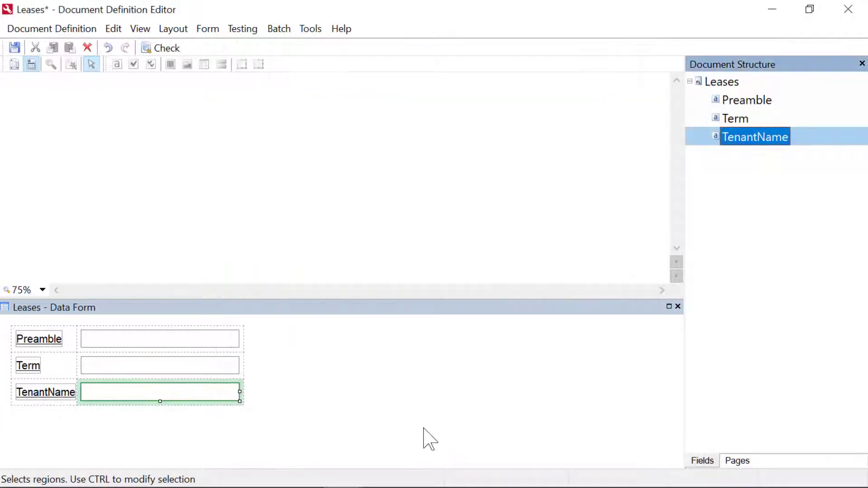
# - Add a text field named Duration to the Leases section
pyautogui.click(725, 83)
pyautogui.rightClick(729, 86)
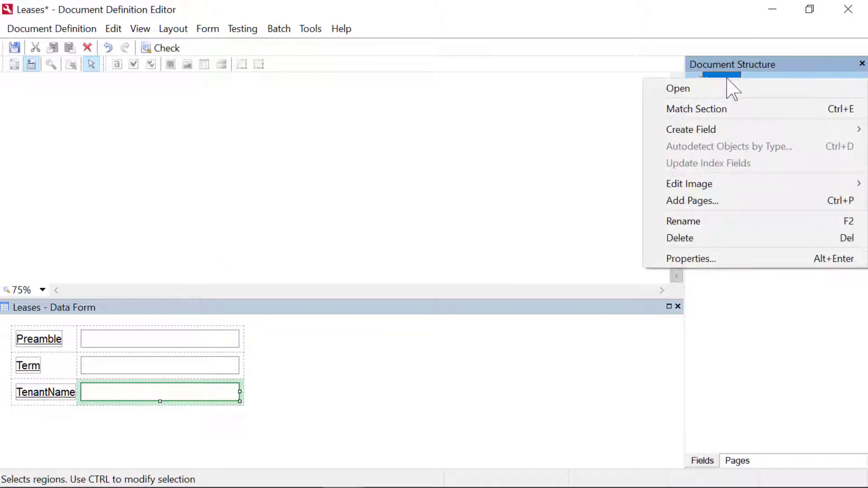
pyautogui.moveTo(715, 129)
pyautogui.click(573, 131)
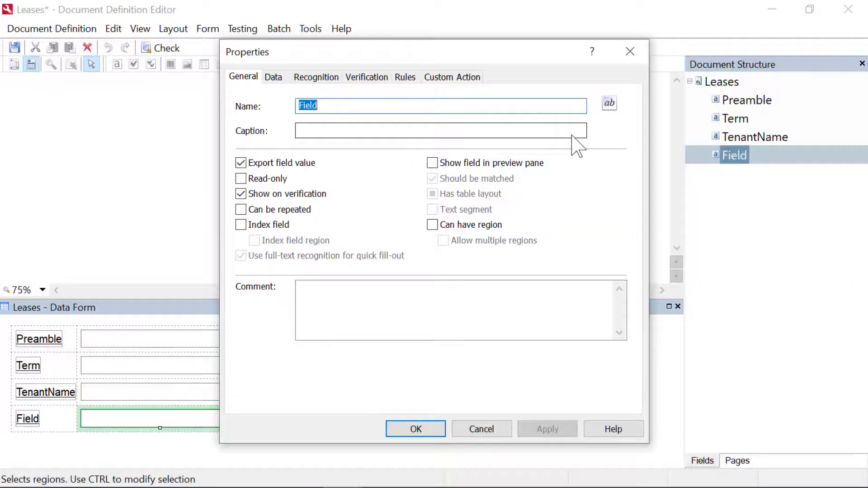
pyautogui.press('BackSpace')
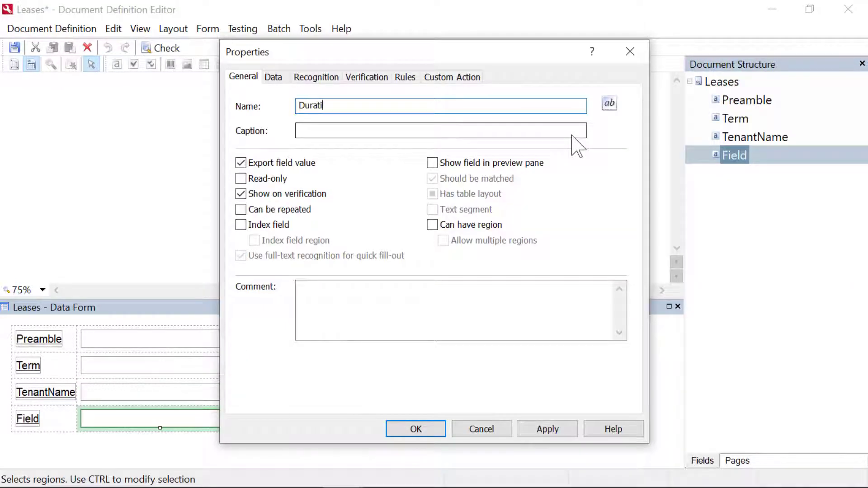
pyautogui.write('Duration')
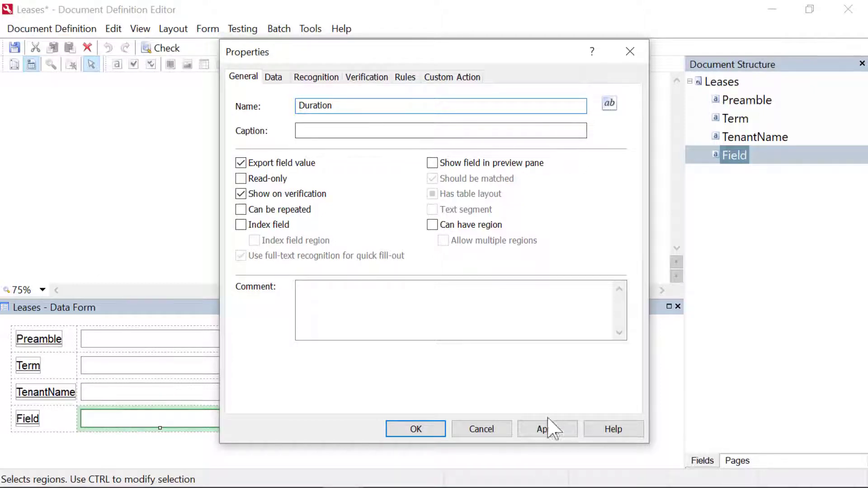
pyautogui.click(547, 428)
pyautogui.click(414, 429)
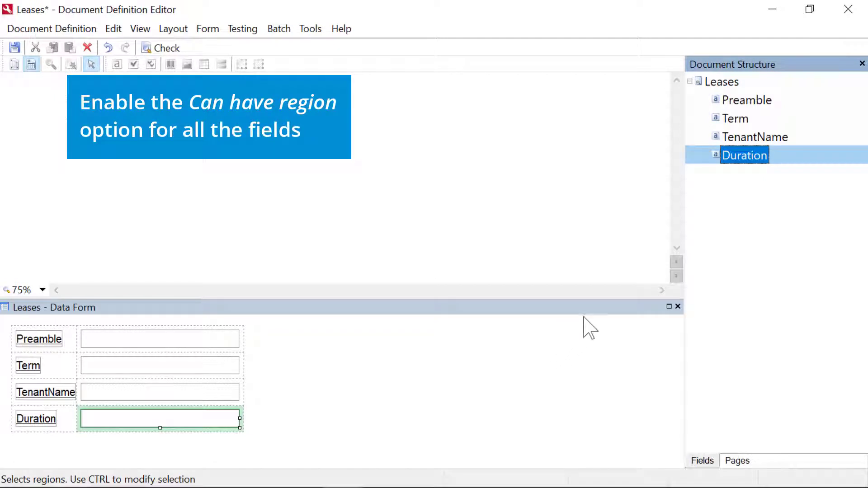
# - Enable the Can have region option for the Preamble, Term, TenantName and Duration fields together
pyautogui.click(732, 104)
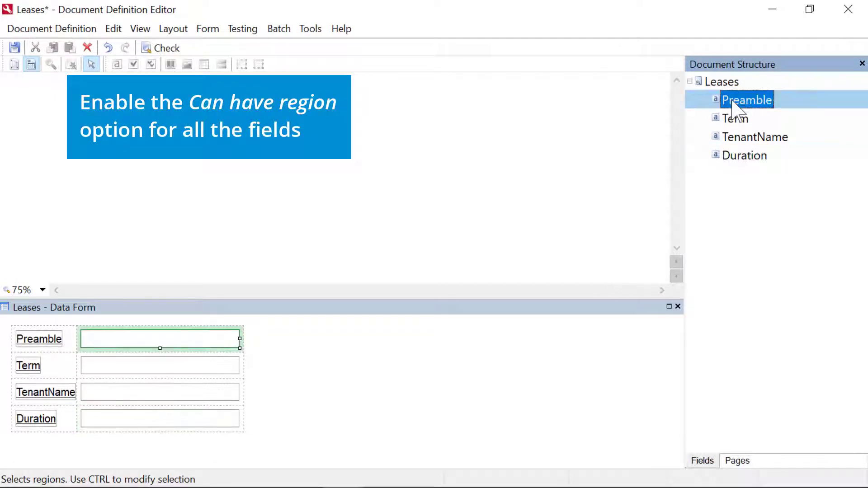
pyautogui.keyDown('shift'); pyautogui.click(750, 156); pyautogui.keyUp('shift')
pyautogui.rightClick(751, 162)
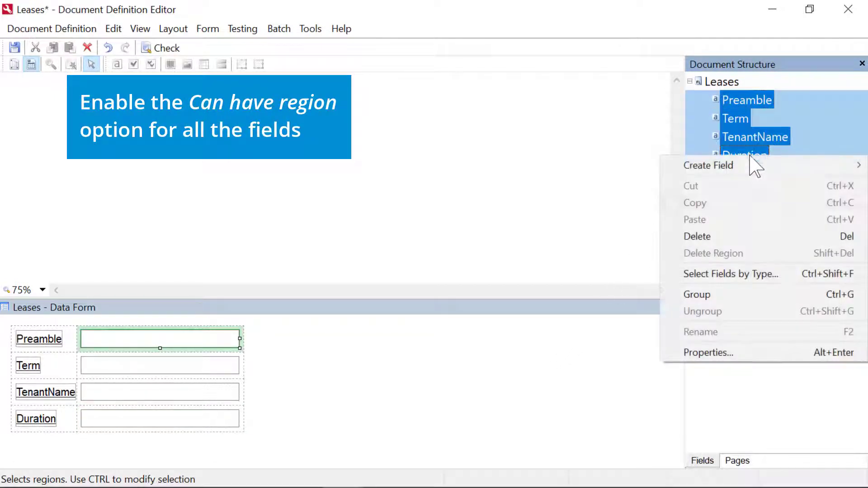
pyautogui.click(708, 353)
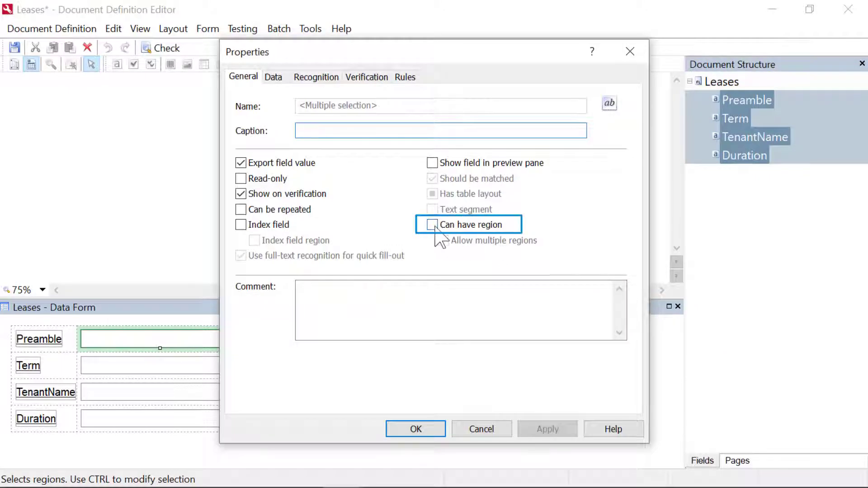
pyautogui.click(432, 225)
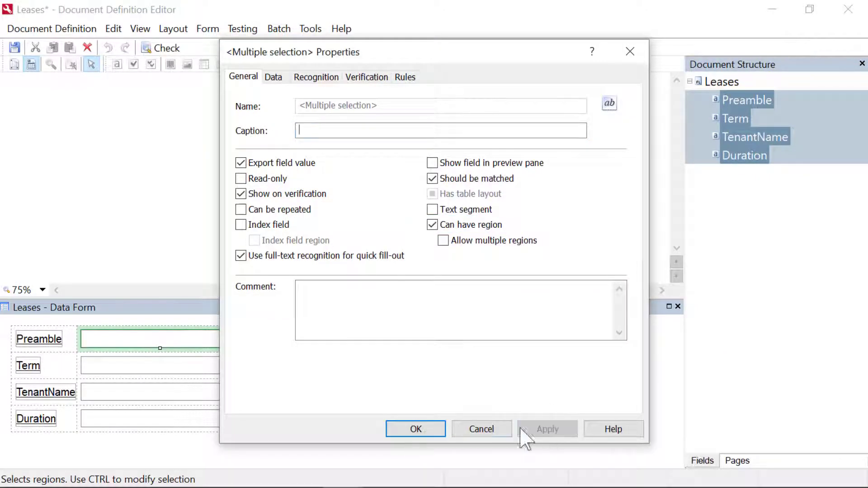
pyautogui.click(421, 429)
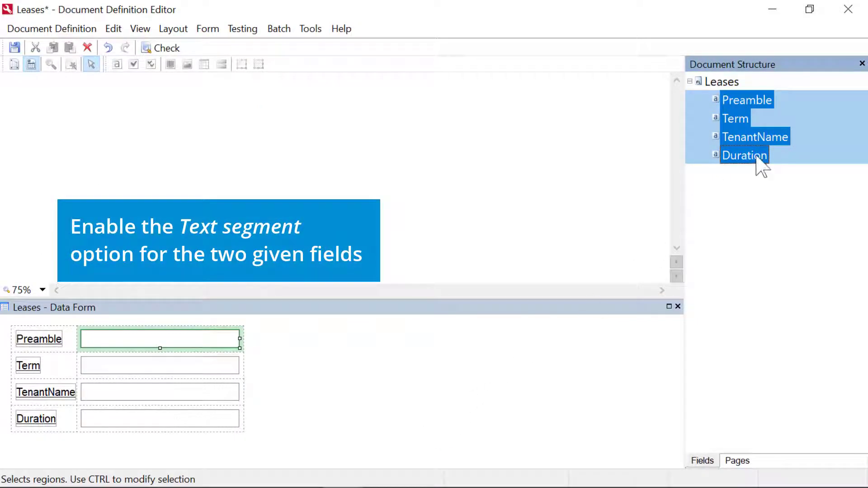
# - Enable the Text segment option for the Preamble and Term fields together
pyautogui.click(737, 105)
pyautogui.keyDown('ctrl'); pyautogui.click(735, 118); pyautogui.keyUp('ctrl')
pyautogui.rightClick(737, 119)
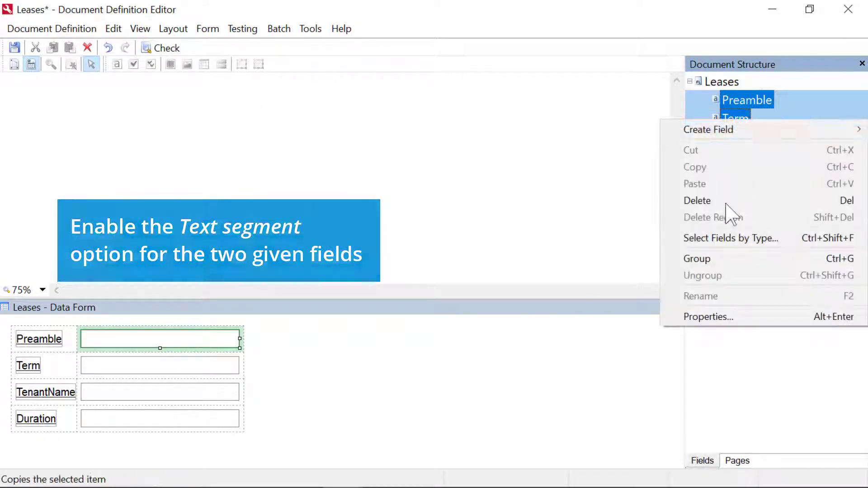
pyautogui.click(716, 316)
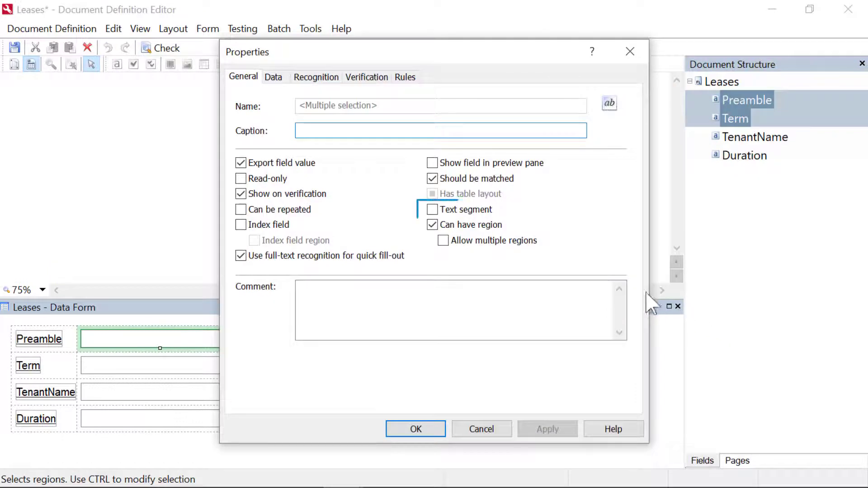
pyautogui.click(438, 215)
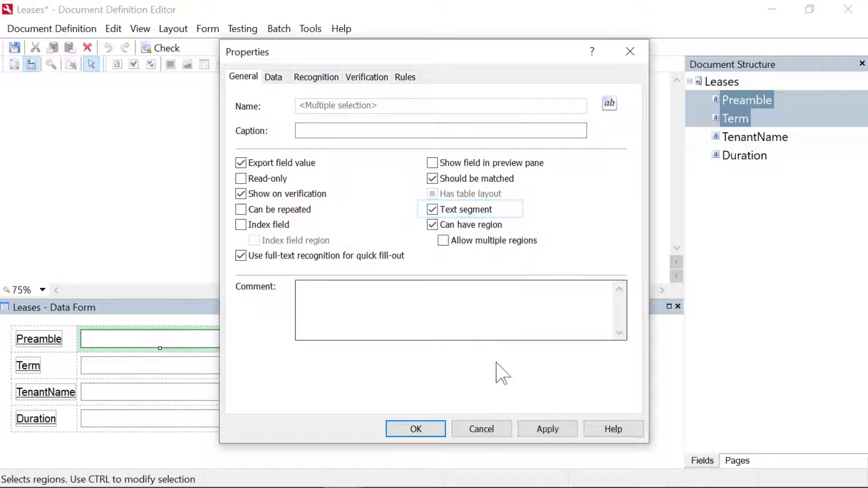
pyautogui.click(552, 430)
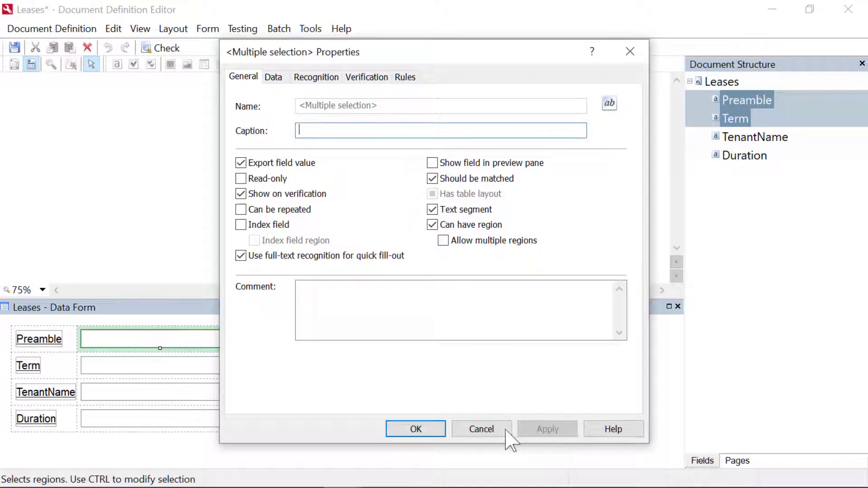
pyautogui.click(423, 430)
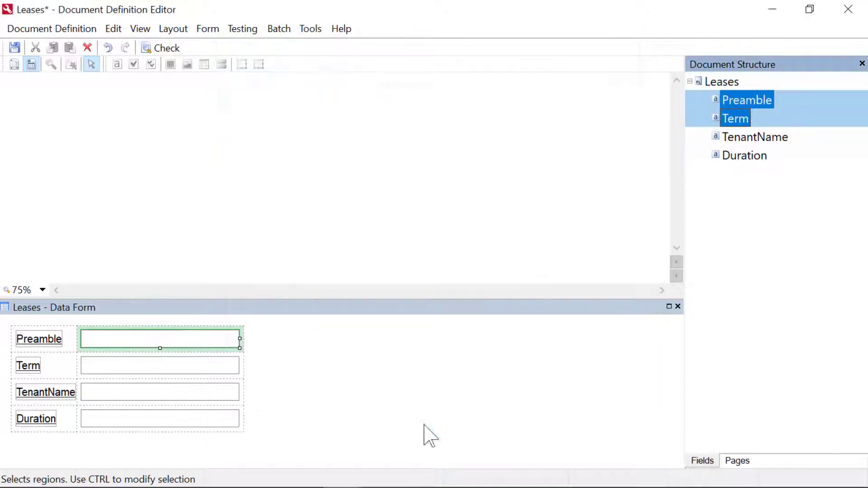
# - In the Leases section properties, start a new NLP model named Segments and set its model type to Segmentation
pyautogui.click(740, 197)
pyautogui.rightClick(730, 86)
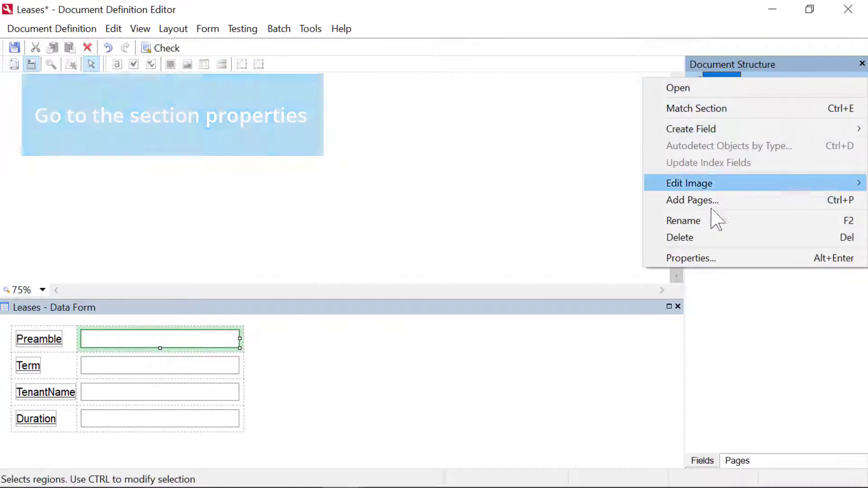
pyautogui.click(688, 257)
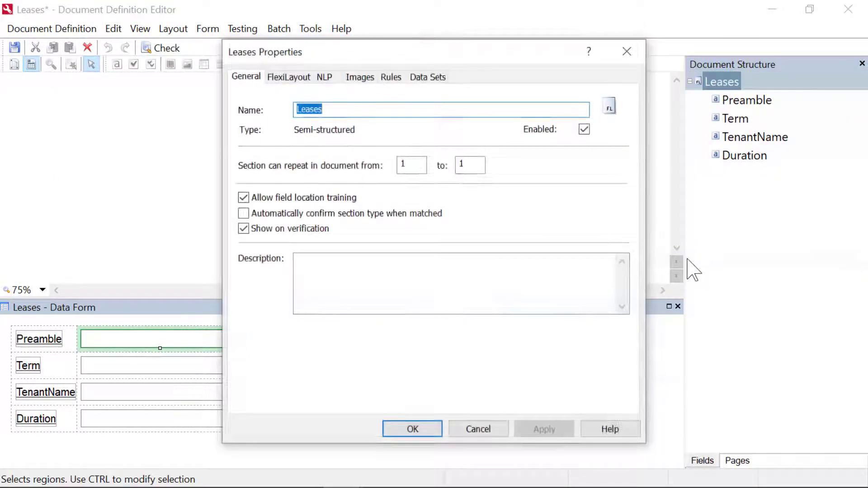
pyautogui.click(325, 78)
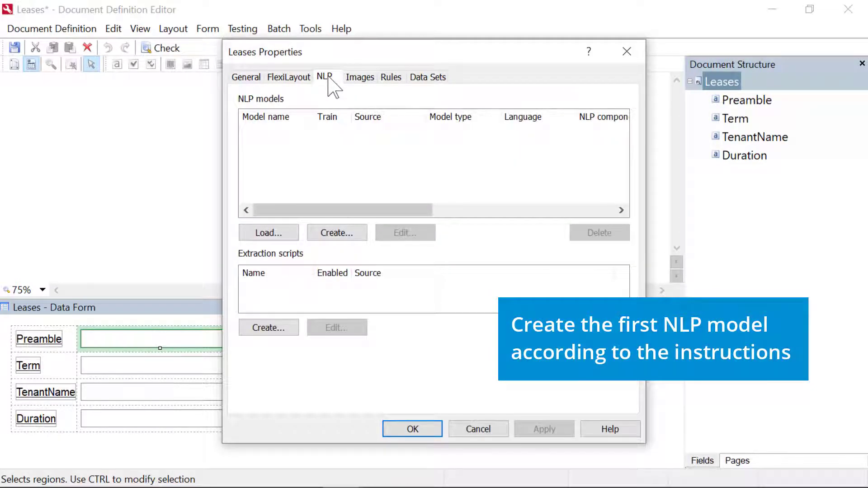
pyautogui.click(338, 235)
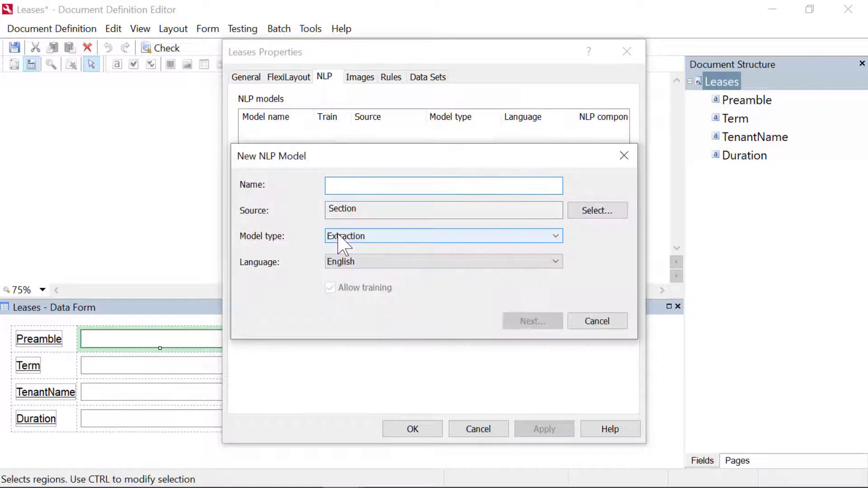
pyautogui.write('Segments')
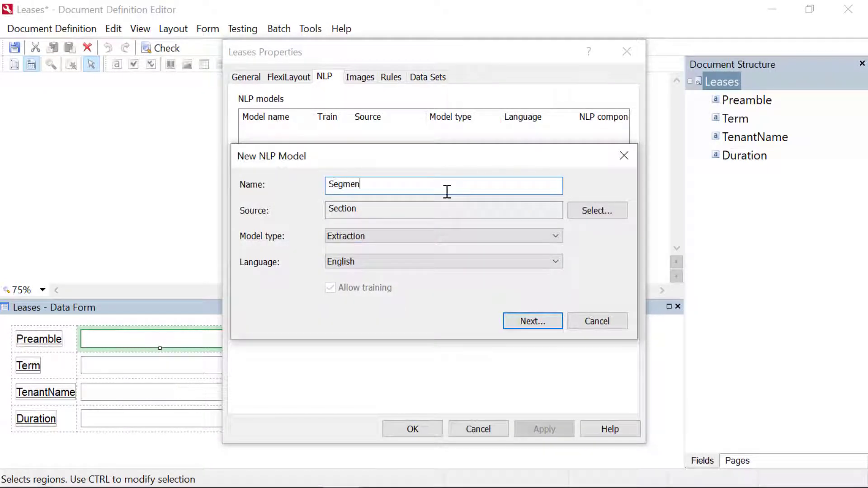
pyautogui.click(555, 235)
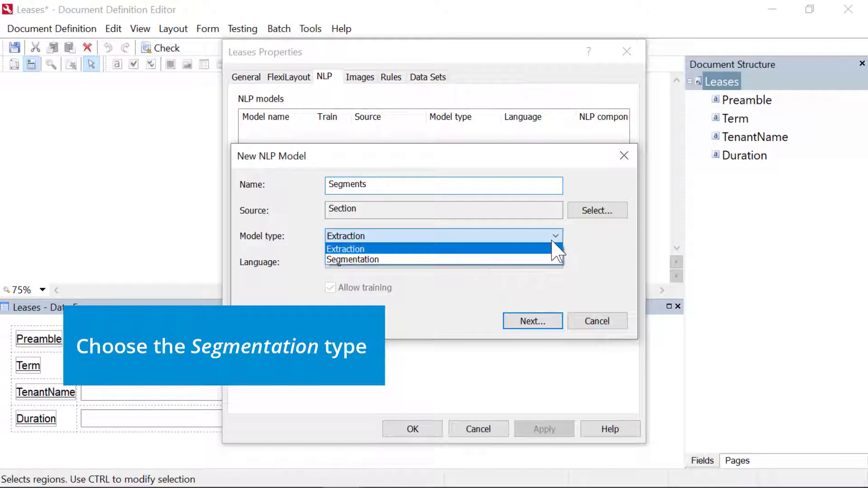
pyautogui.click(392, 257)
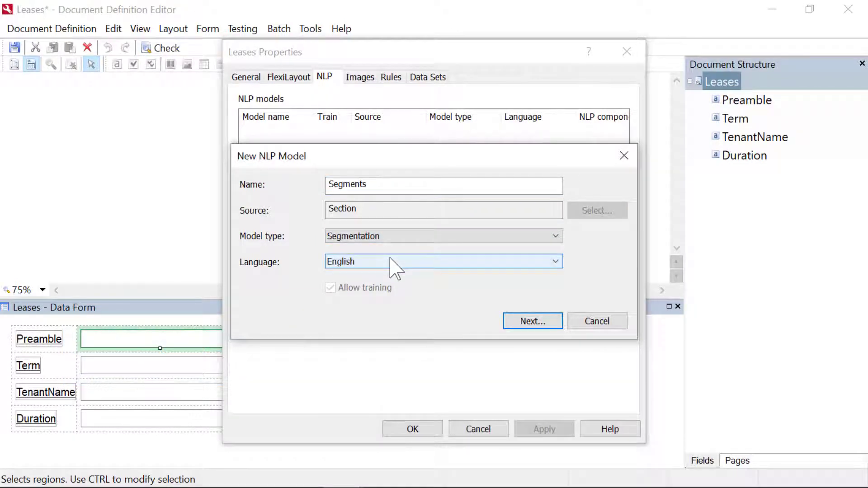
# - Assign Preamble and Term as the result fields of the Segments model, then review the created model's settings
pyautogui.click(545, 324)
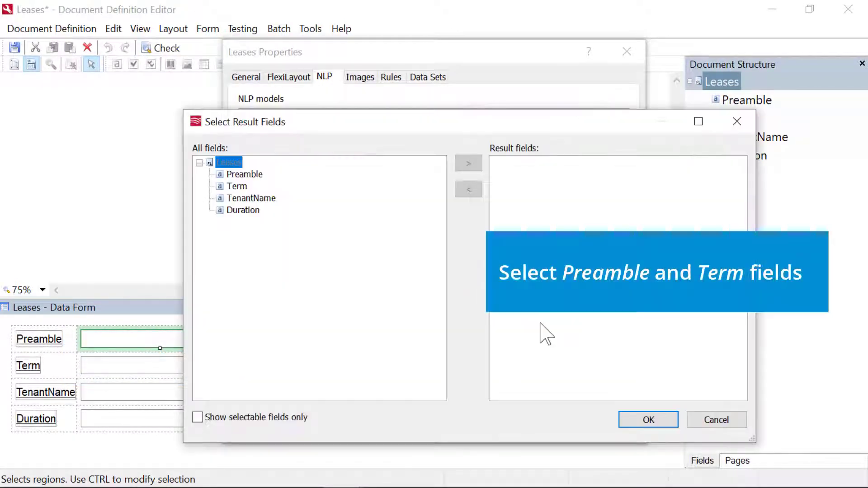
pyautogui.click(245, 174)
pyautogui.click(469, 163)
pyautogui.click(237, 186)
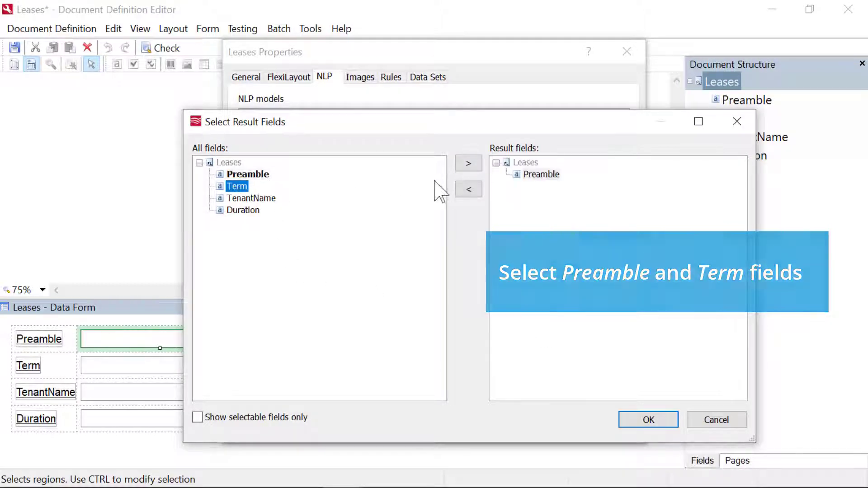
pyautogui.click(469, 165)
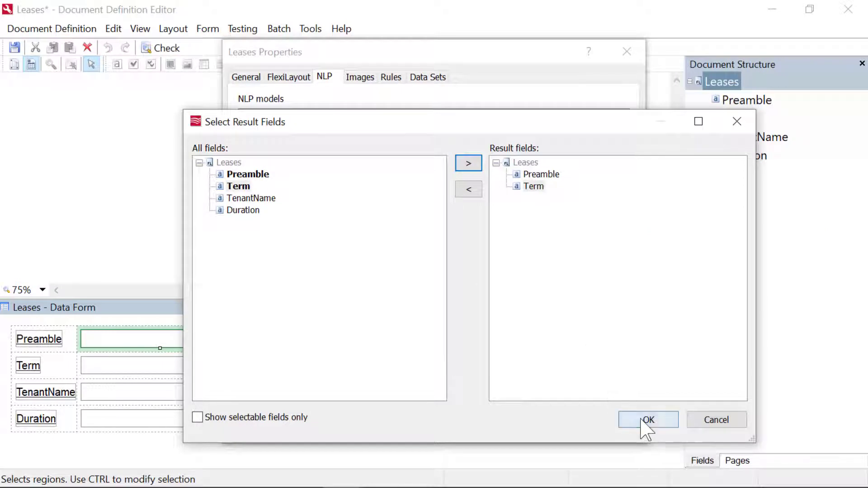
pyautogui.click(646, 420)
pyautogui.doubleClick(276, 136)
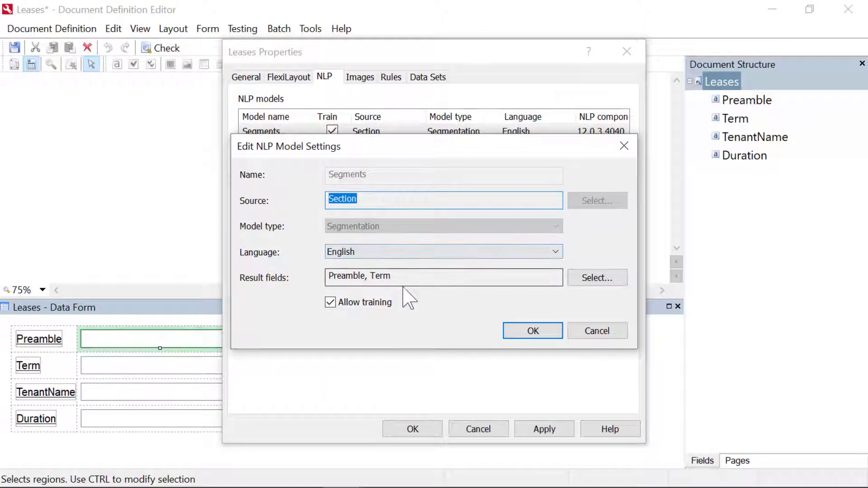
pyautogui.click(534, 333)
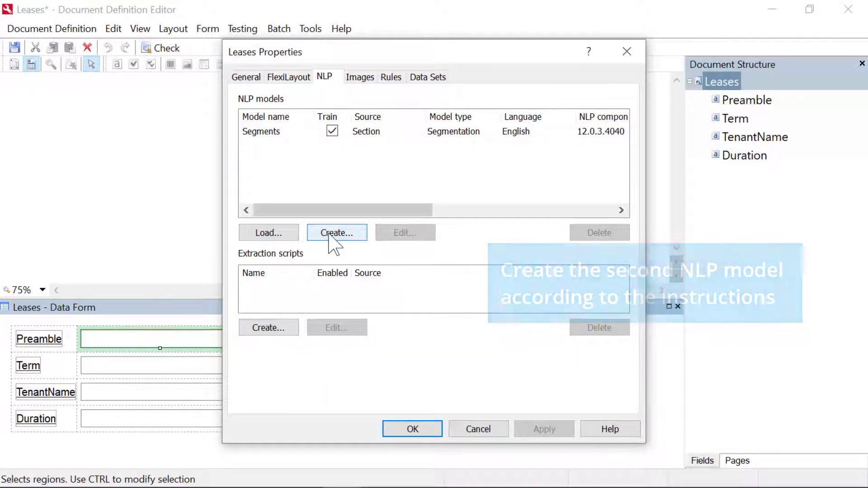
# - Start a second NLP model named DurationExtraction and choose the Term field as its source
pyautogui.click(331, 233)
pyautogui.write('DurationE')
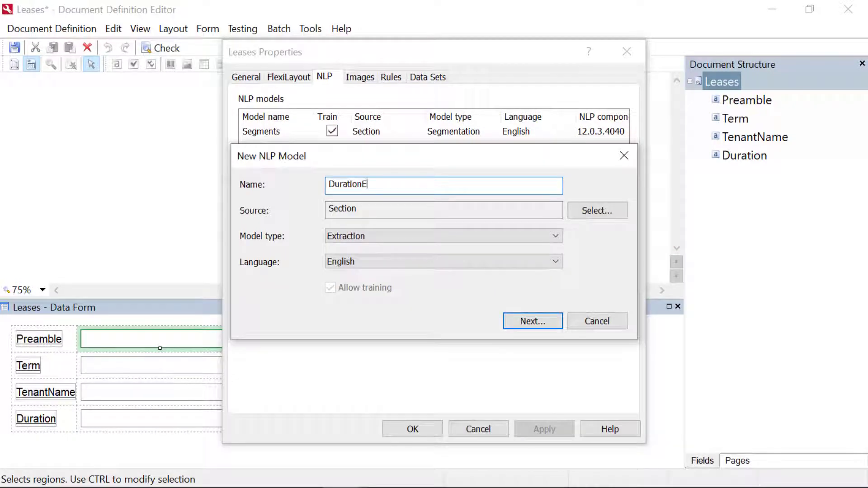
pyautogui.write('xtraction')
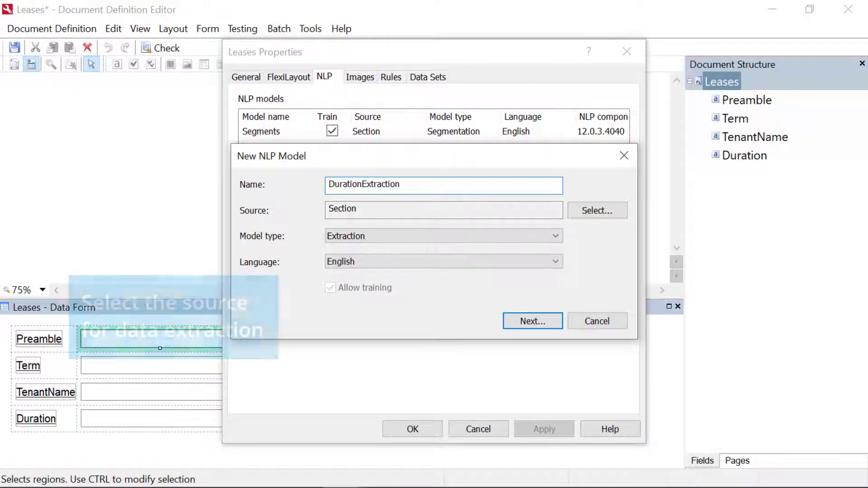
pyautogui.click(588, 211)
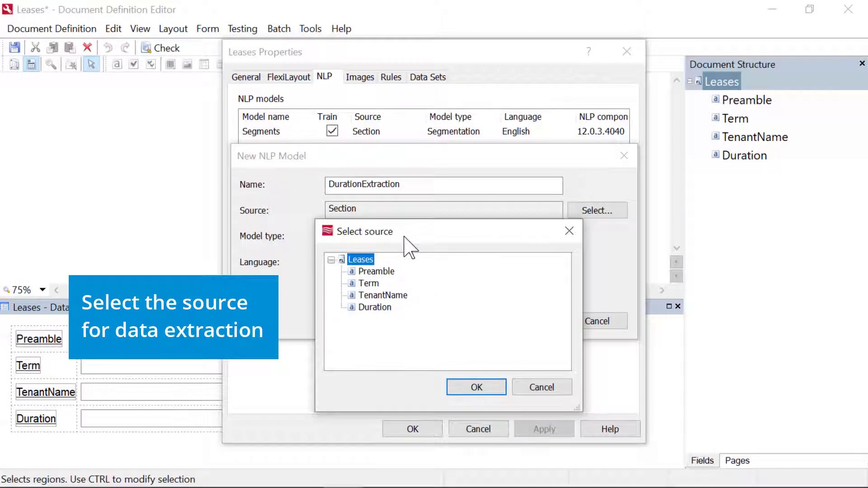
pyautogui.click(367, 284)
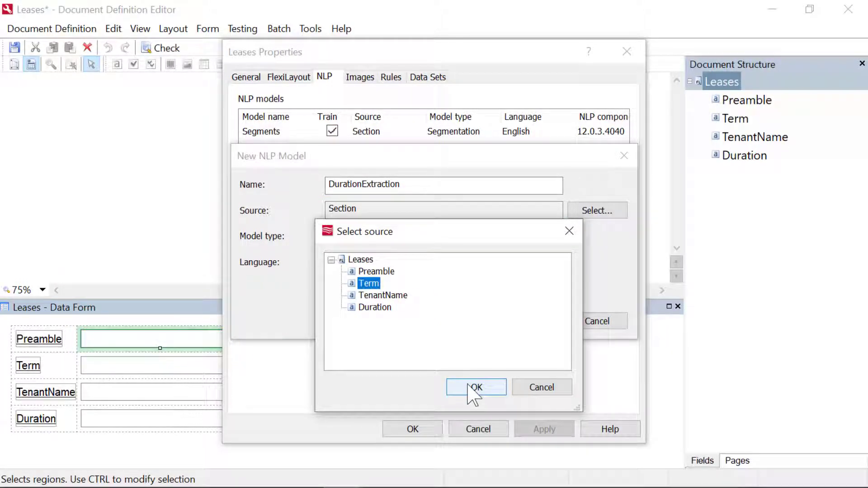
pyautogui.click(468, 387)
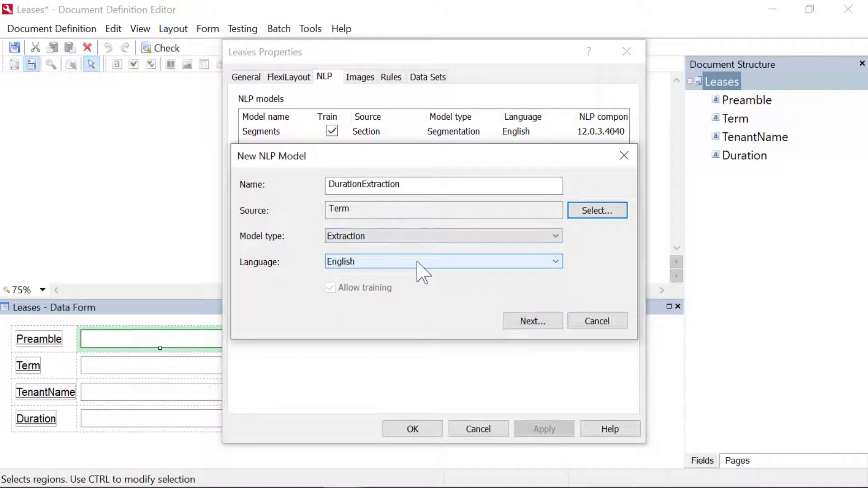
# - Assign Duration as the result field of the DurationExtraction model and create the model
pyautogui.click(543, 324)
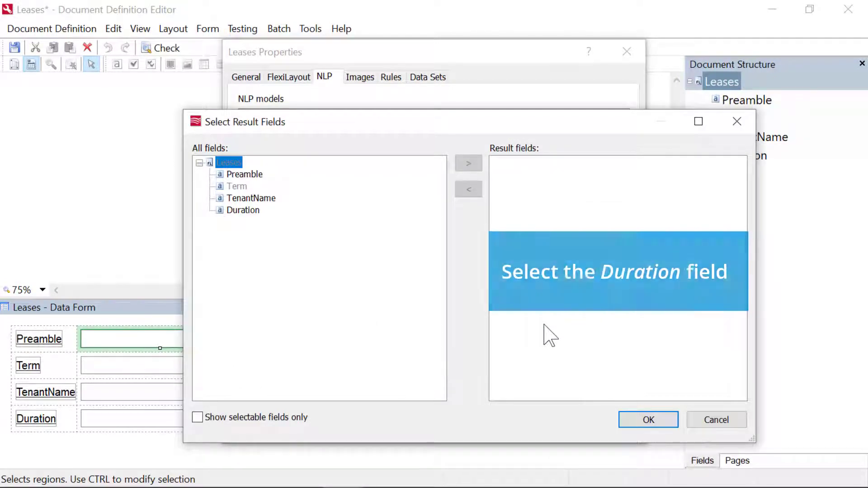
pyautogui.click(233, 210)
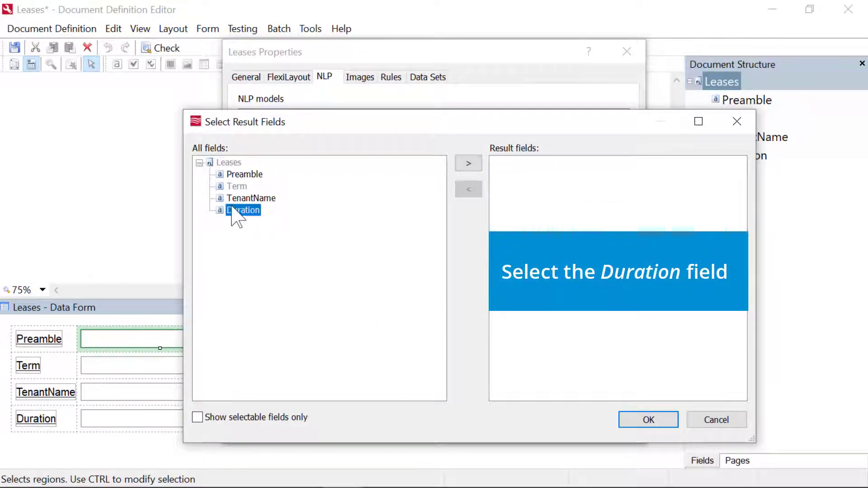
pyautogui.click(470, 164)
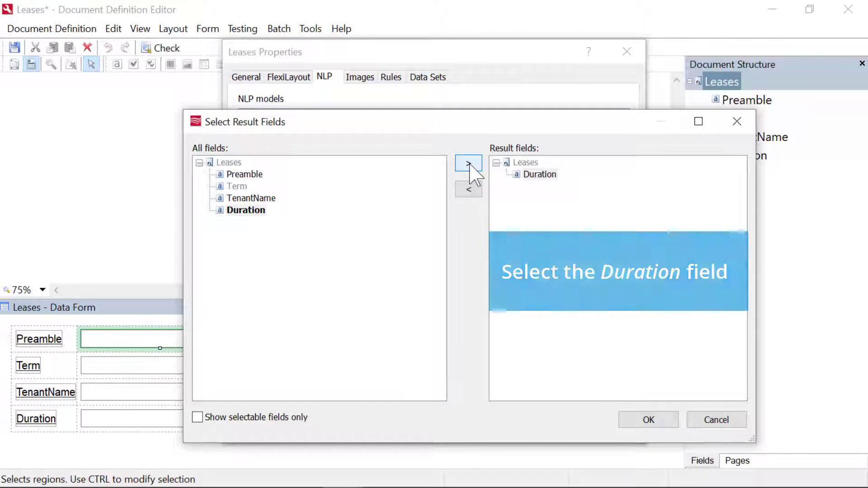
pyautogui.click(646, 421)
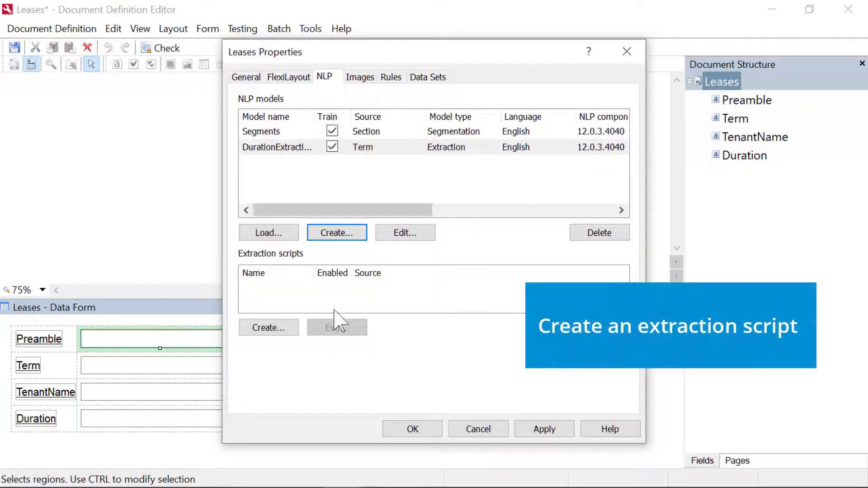
# - Start a new extraction script named TenantName_NER with the Preamble field as its source
pyautogui.click(279, 332)
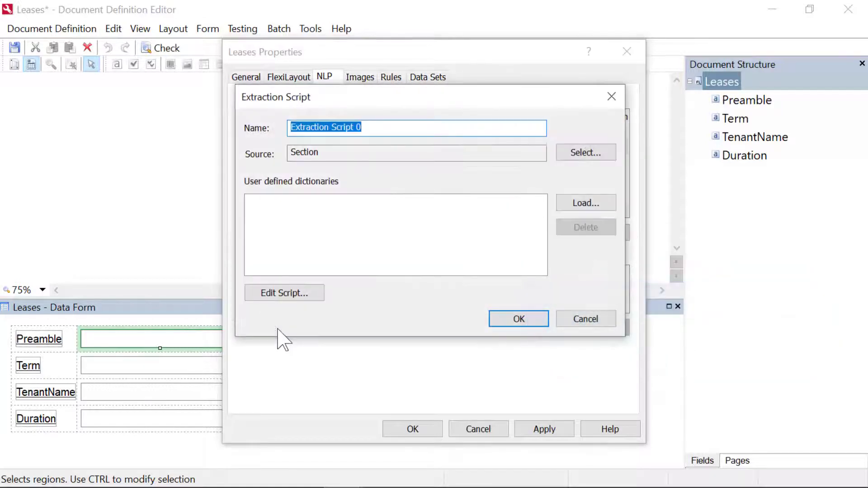
pyautogui.press('BackSpace')
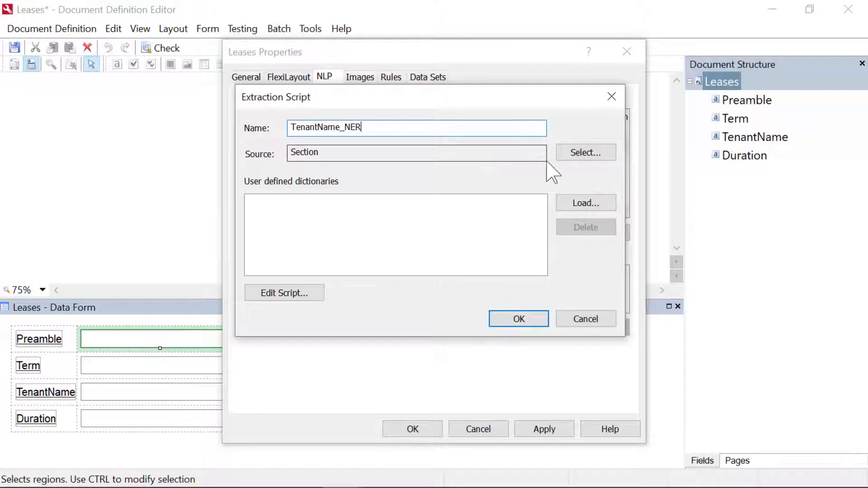
pyautogui.click(574, 155)
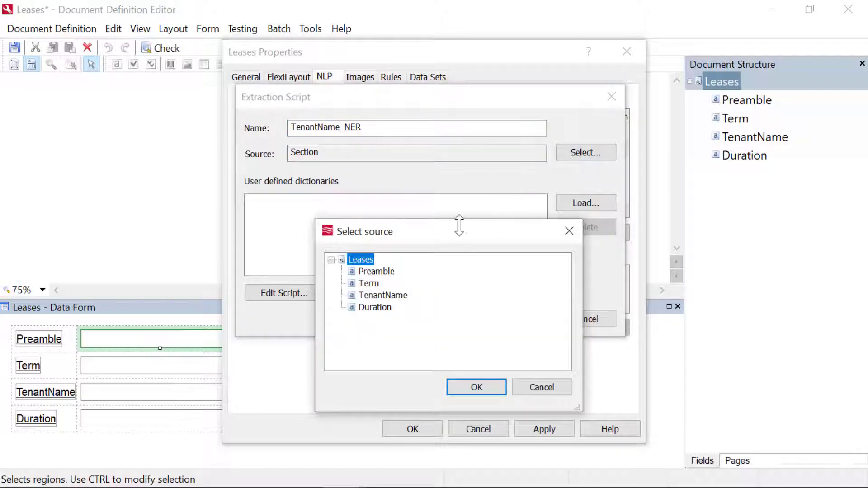
pyautogui.click(373, 272)
pyautogui.click(477, 387)
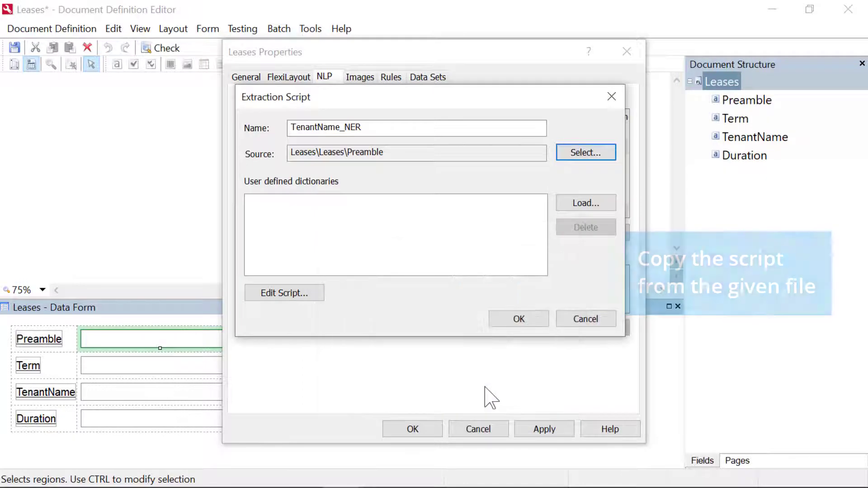
# - Copy the entire ExtractionScript_NER text from Notepad and paste it into the TenantName_NER script
pyautogui.click(385, 487)
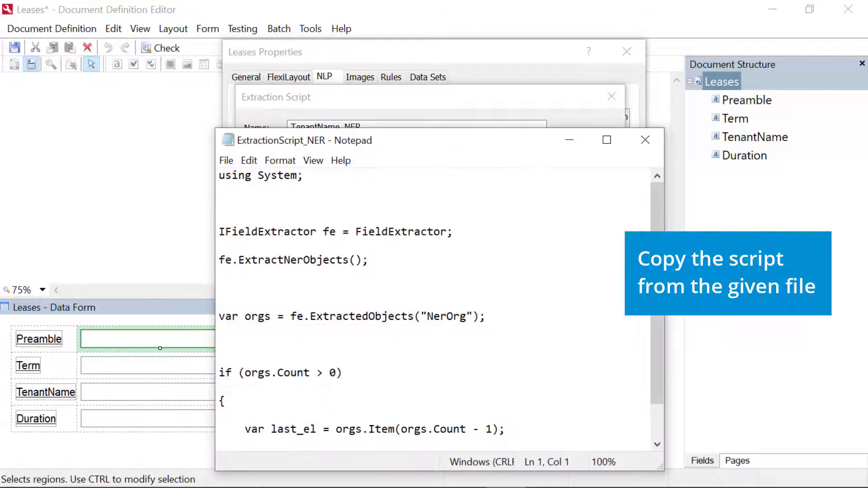
pyautogui.hotkey('ctrl', 'a')
pyautogui.hotkey('ctrl', 'c')
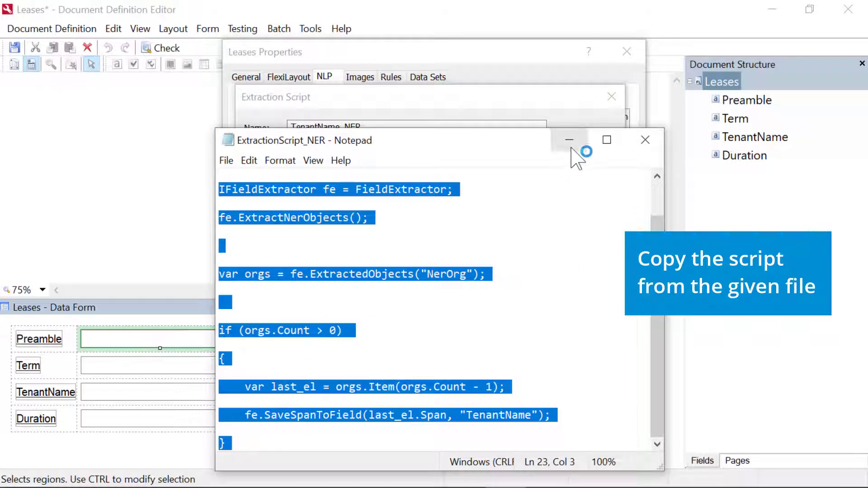
pyautogui.click(570, 140)
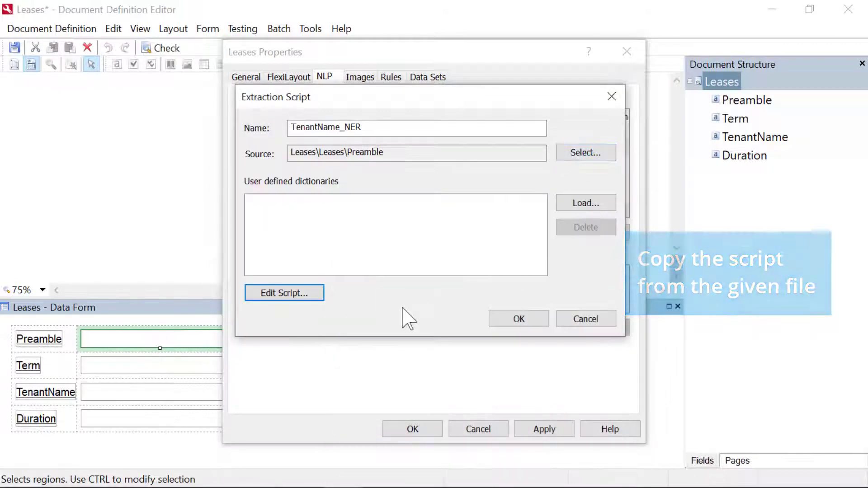
pyautogui.click(296, 294)
pyautogui.hotkey('ctrl', 'v')
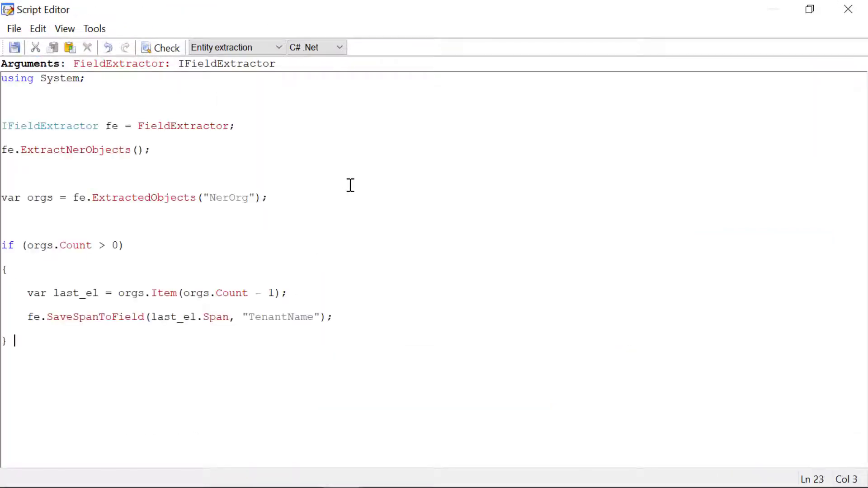
# - Check the pasted entity extraction script for errors, then close the script editor and save the script
pyautogui.click(171, 47)
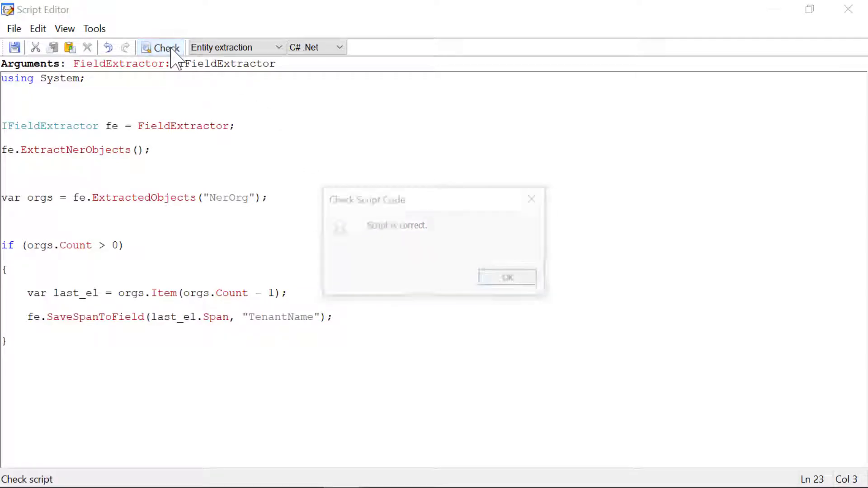
pyautogui.click(515, 289)
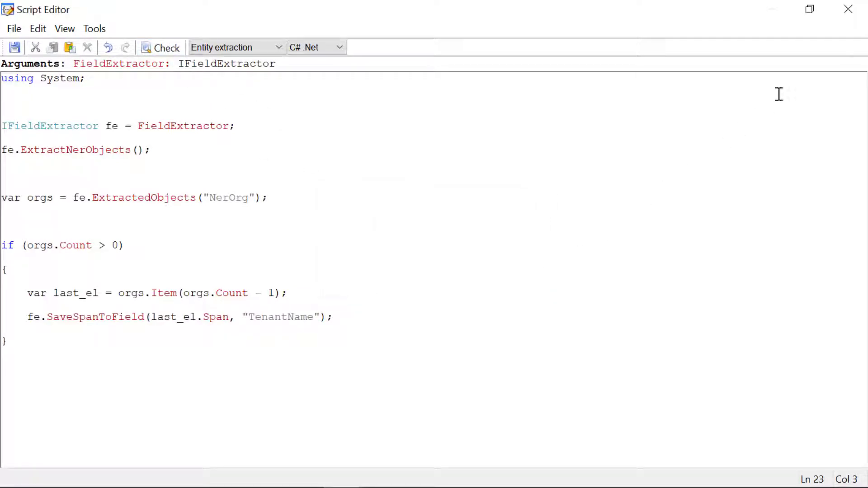
pyautogui.click(848, 9)
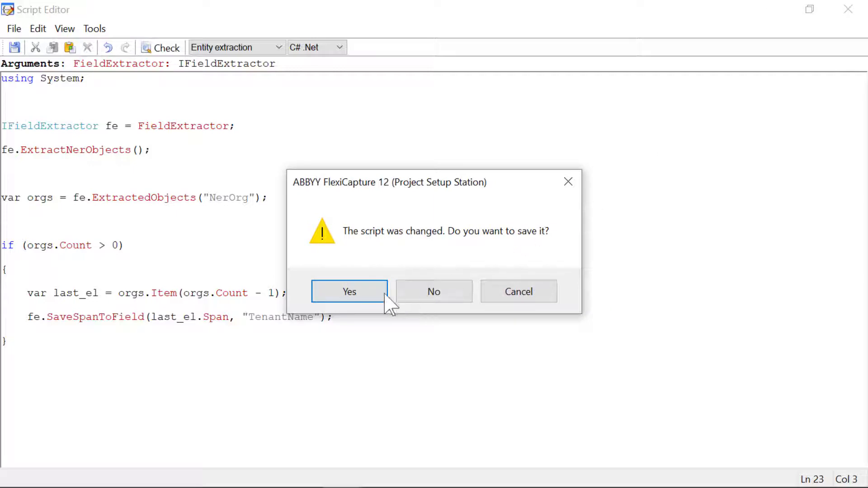
pyautogui.click(359, 294)
# - Accept the TenantName_NER extraction script and apply the changes to the Leases section properties
pyautogui.click(527, 323)
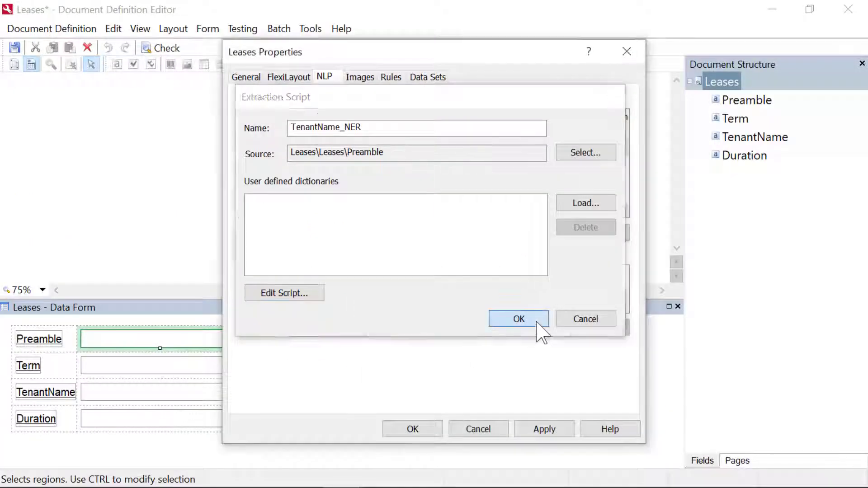
pyautogui.click(545, 432)
pyautogui.click(413, 429)
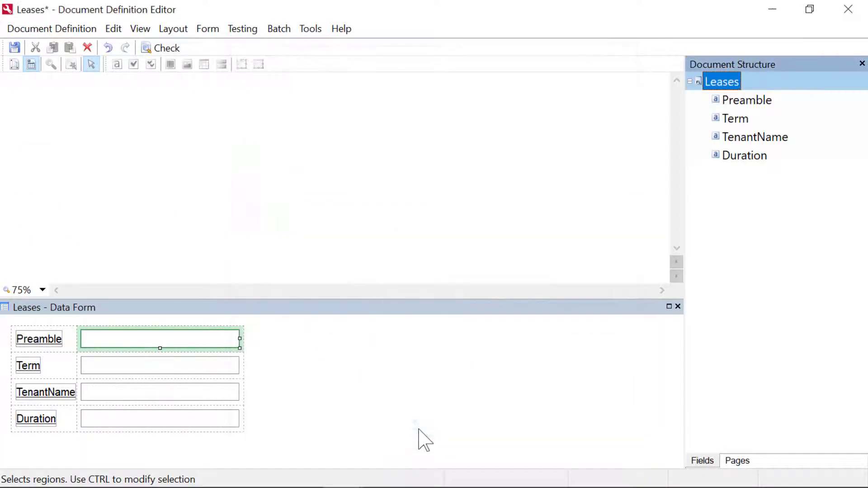
# - Close the Leases document definition with its changes saved, publish it, and leave the list of document definitions
pyautogui.click(848, 9)
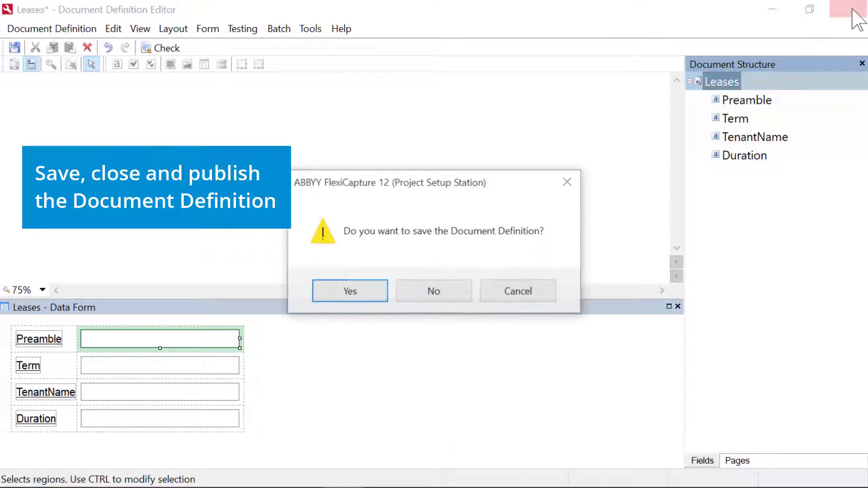
pyautogui.click(349, 293)
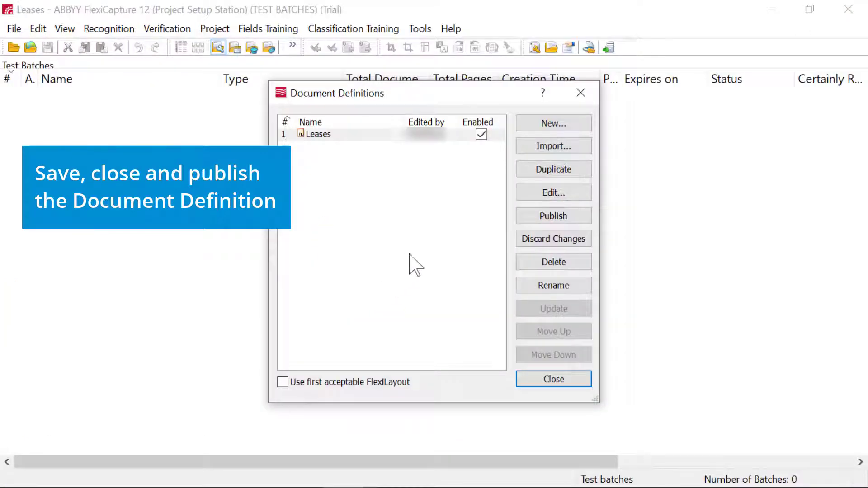
pyautogui.click(524, 221)
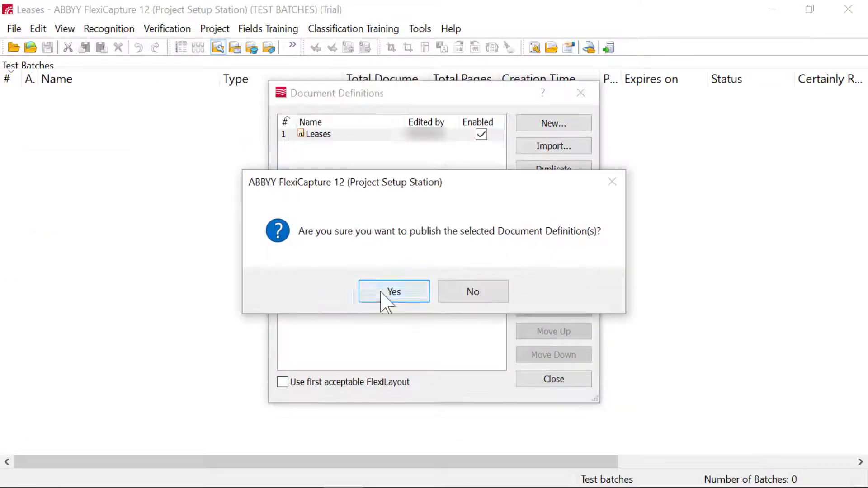
pyautogui.click(386, 298)
pyautogui.click(580, 93)
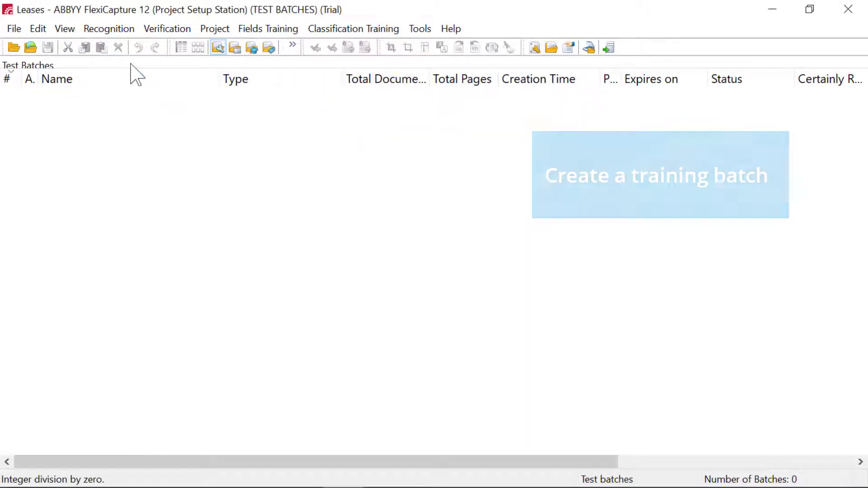
# - Create a field extraction training batch for the Leases section with the Default variant and enable its NLP batch option
pyautogui.click(267, 30)
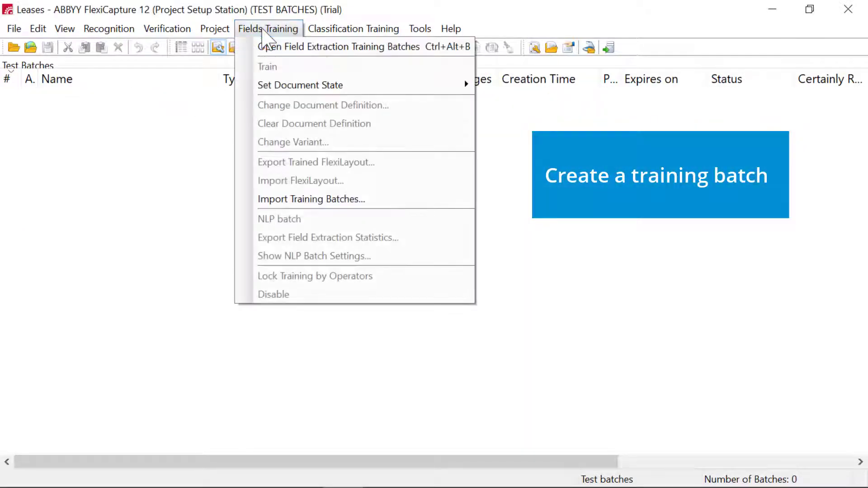
pyautogui.click(269, 47)
pyautogui.rightClick(111, 137)
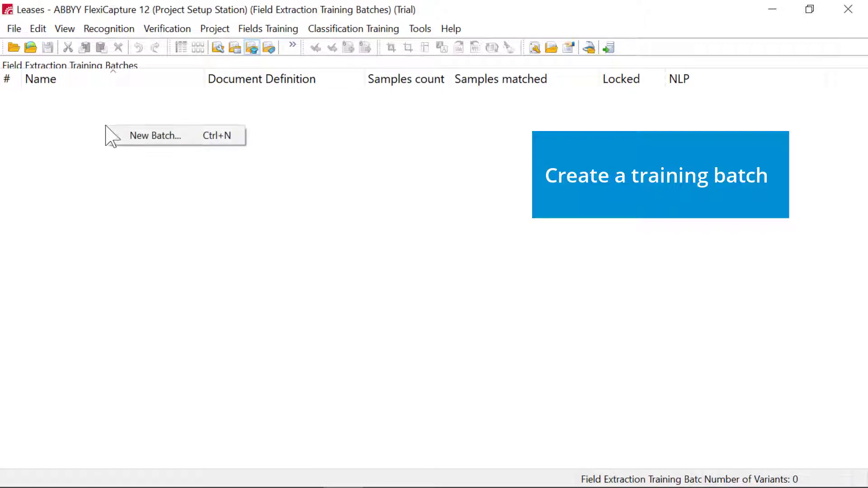
pyautogui.click(136, 136)
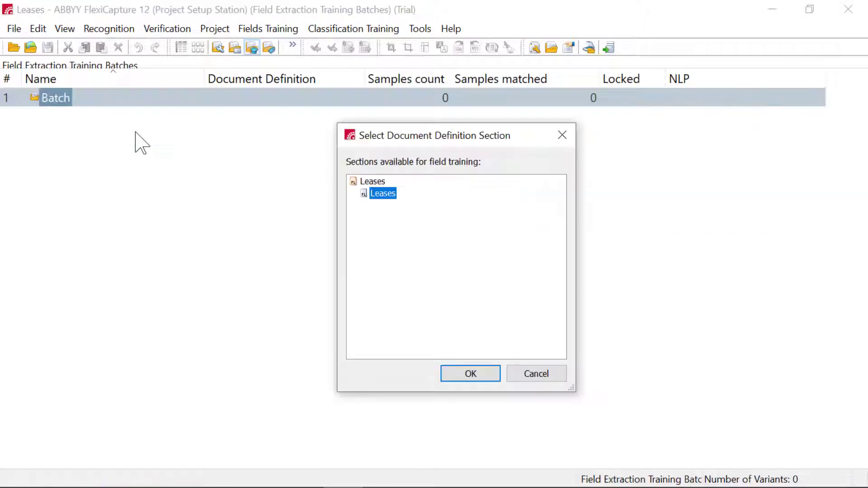
pyautogui.click(467, 377)
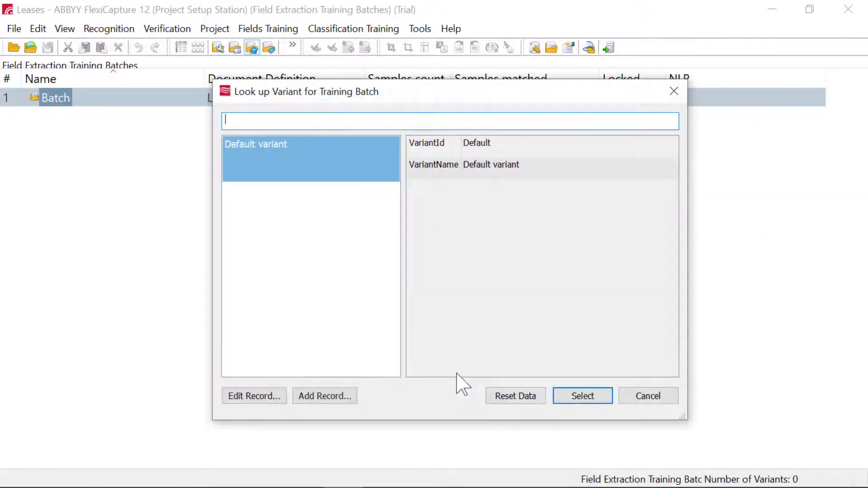
pyautogui.click(304, 170)
pyautogui.click(586, 403)
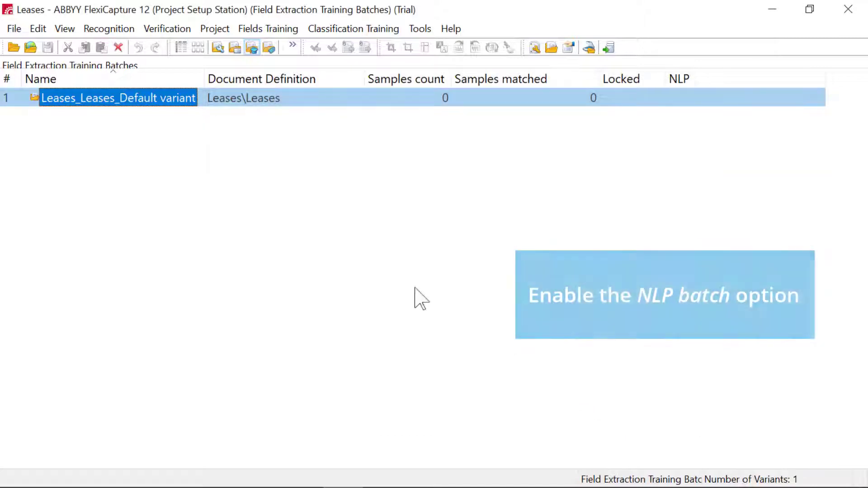
pyautogui.rightClick(160, 102)
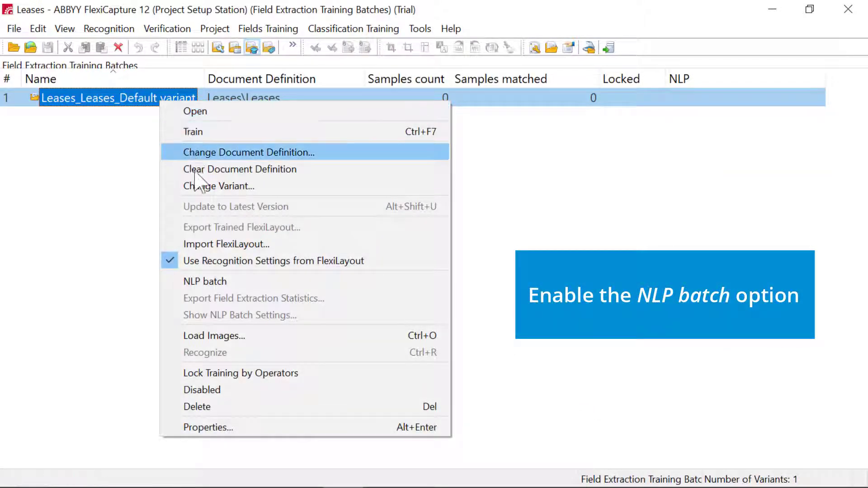
pyautogui.click(216, 281)
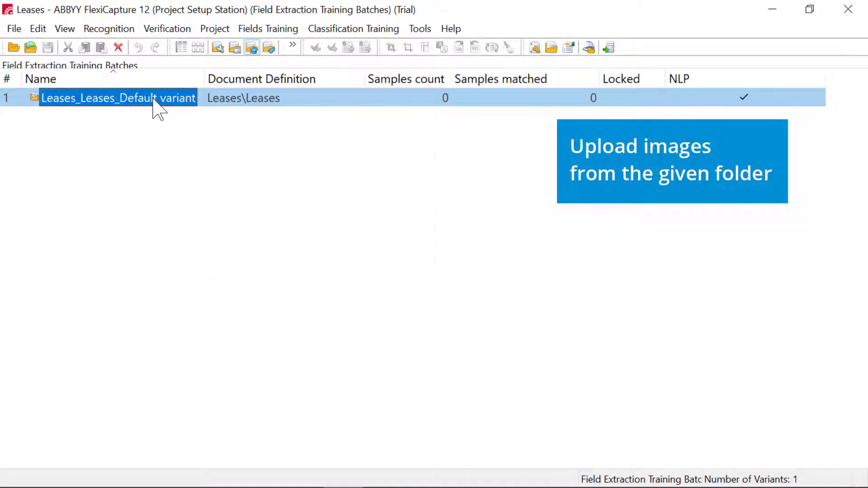
# - Load all lease PDFs from the For Training folder into the Leases training batch
pyautogui.rightClick(153, 100)
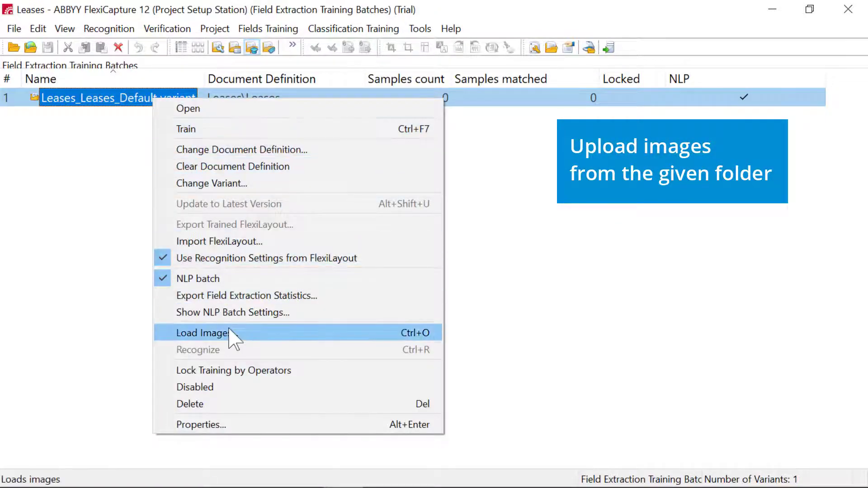
pyautogui.click(230, 335)
pyautogui.doubleClick(375, 138)
pyautogui.hotkey('ctrl', 'a')
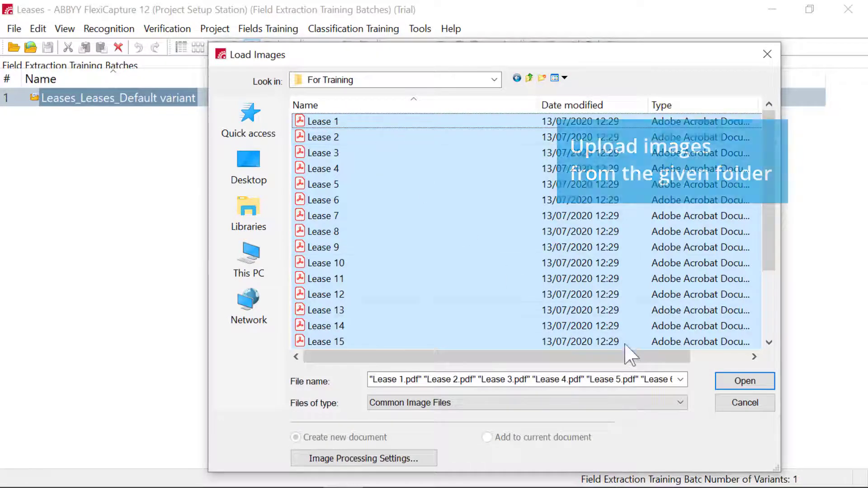
pyautogui.click(753, 382)
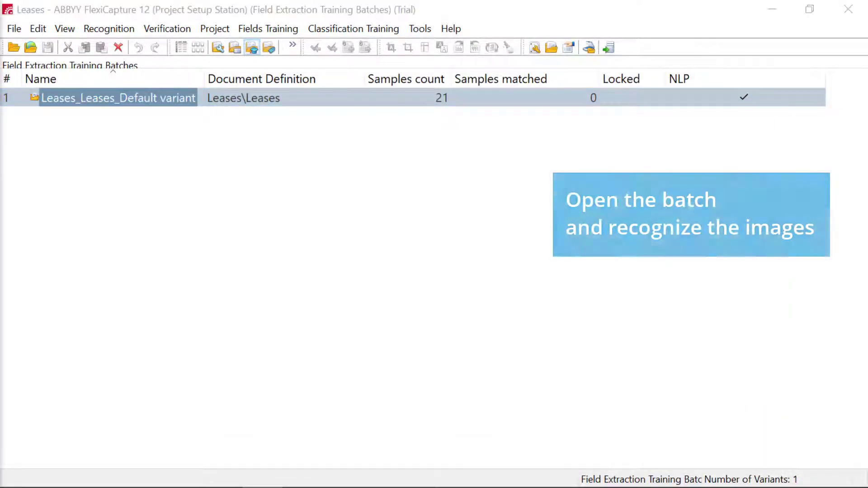
# - Open the Leases training batch and run recognition on all of its documents
pyautogui.doubleClick(167, 100)
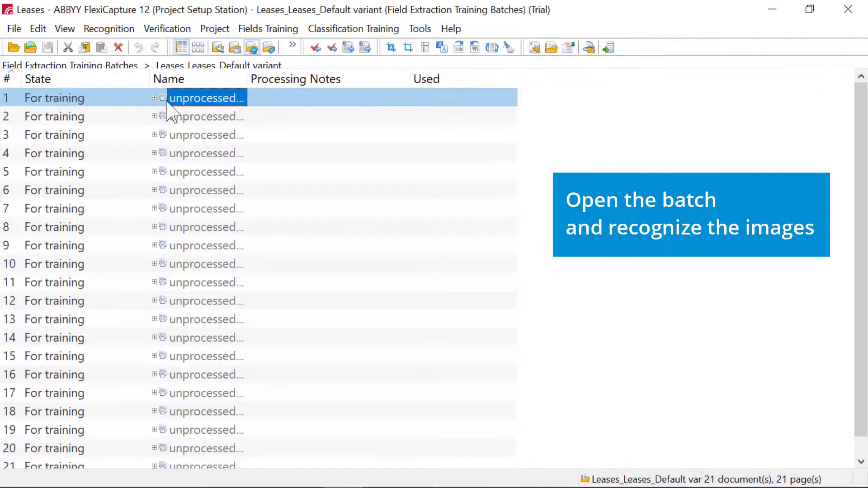
pyautogui.click(201, 120)
pyautogui.hotkey('ctrl', 'a')
pyautogui.rightClick(200, 121)
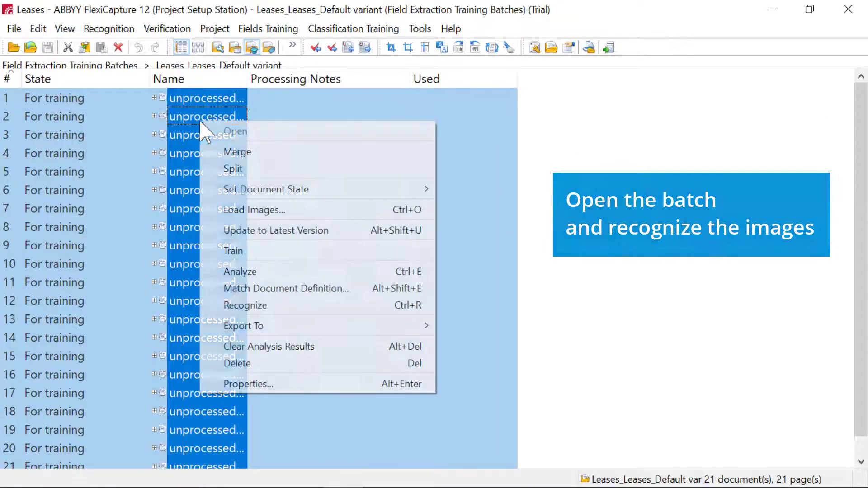
pyautogui.click(280, 305)
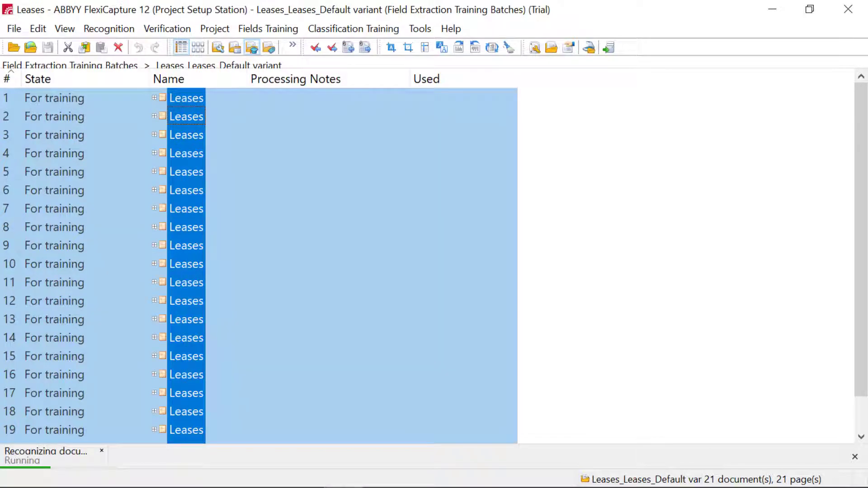
# - Open the first Leases document and mark the opening "THIS LEASE AGREEMENT" paragraph as the Preamble field's region
pyautogui.doubleClick(190, 97)
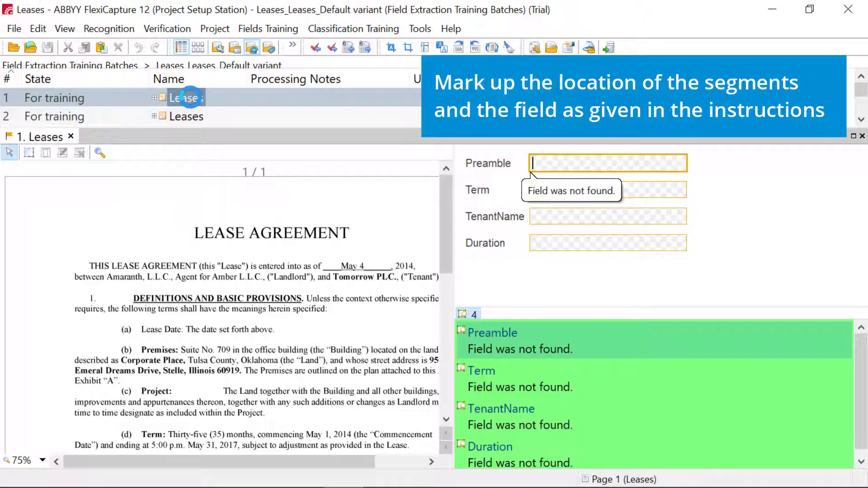
pyautogui.moveTo(306, 462); pyautogui.dragTo(335, 463)
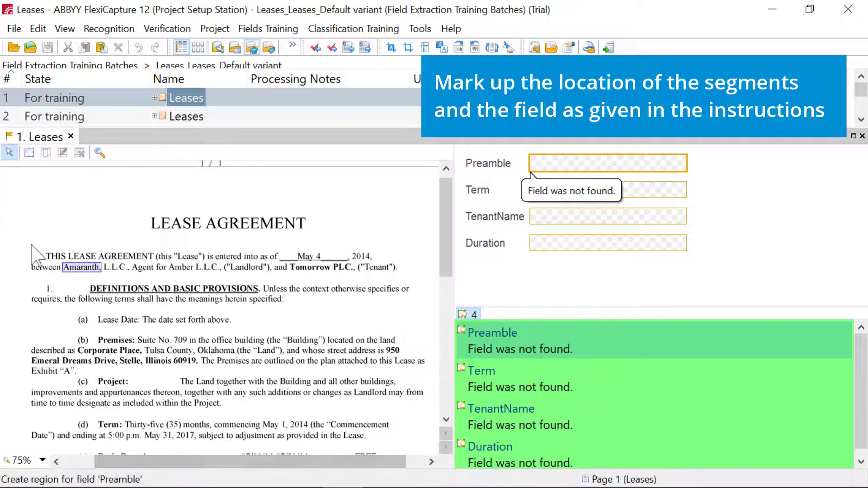
pyautogui.moveTo(24, 248); pyautogui.dragTo(405, 277)
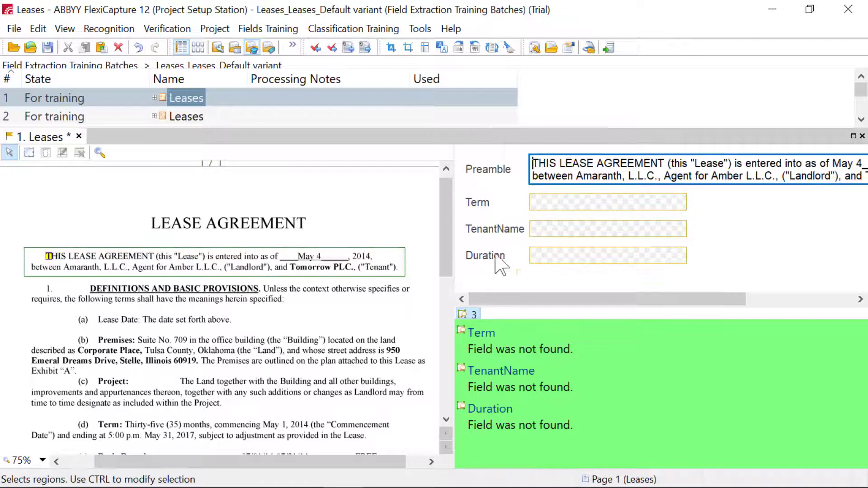
# - Mark the whole "(d) Term" clause in the lease as the region of the Term field
pyautogui.click(548, 201)
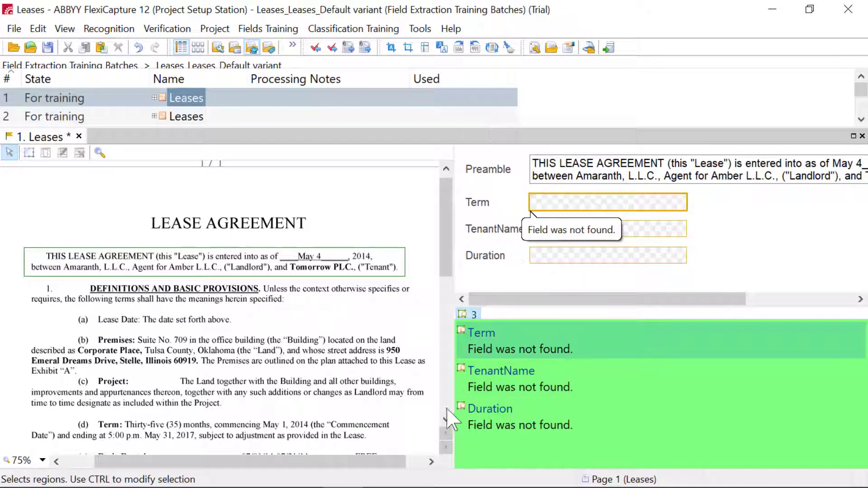
pyautogui.click(446, 420)
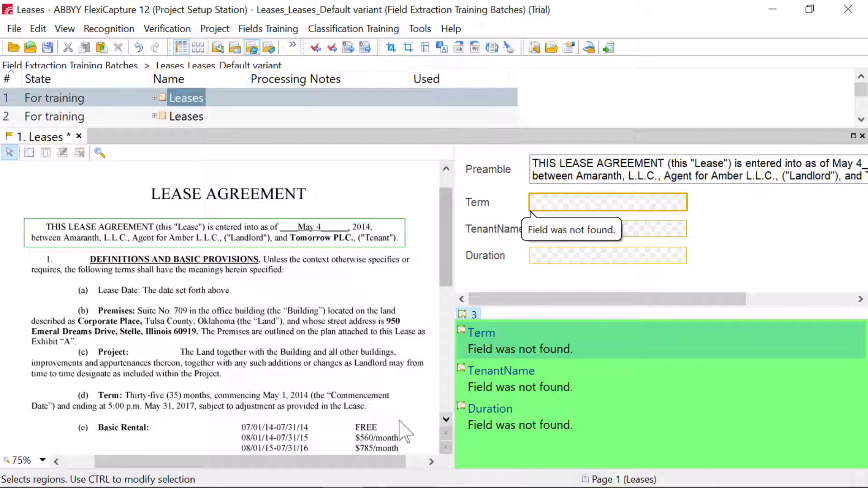
pyautogui.moveTo(28, 389); pyautogui.dragTo(403, 415)
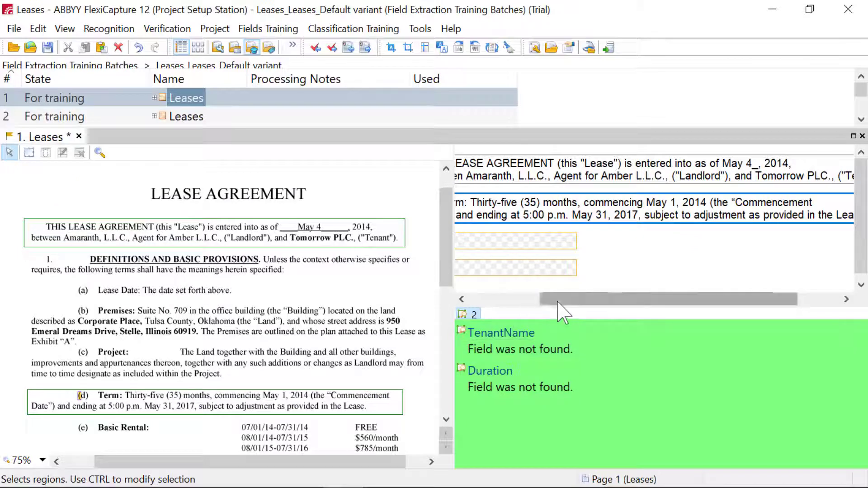
# - Mark "Thirty-five (35) months," in the Term clause as the Duration field, then close the document with its changes saved
pyautogui.moveTo(557, 302); pyautogui.dragTo(490, 301)
pyautogui.click(529, 268)
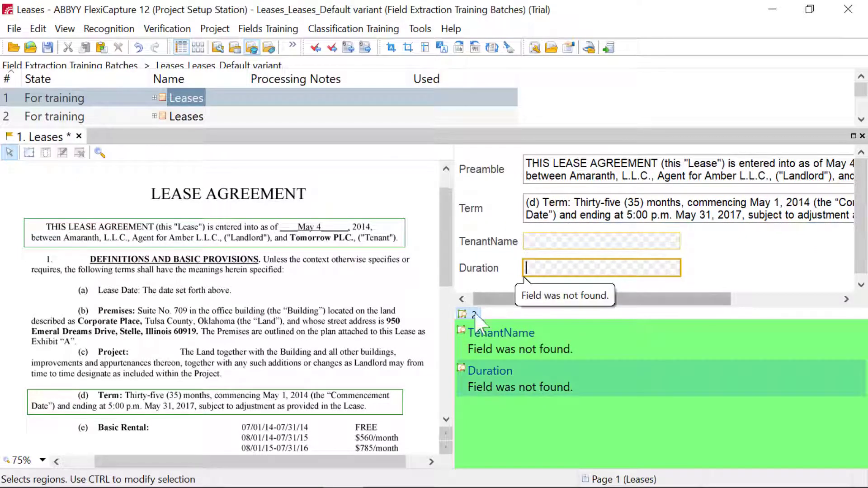
pyautogui.moveTo(132, 397); pyautogui.dragTo(195, 401)
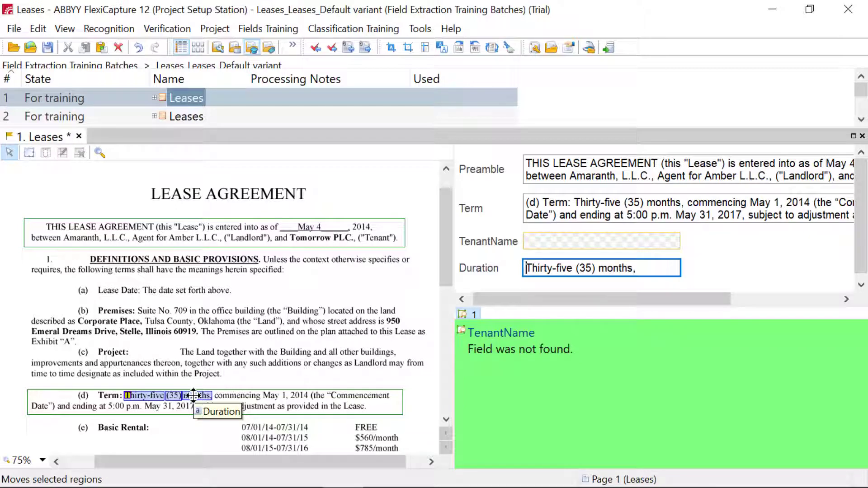
pyautogui.click(79, 136)
pyautogui.click(349, 292)
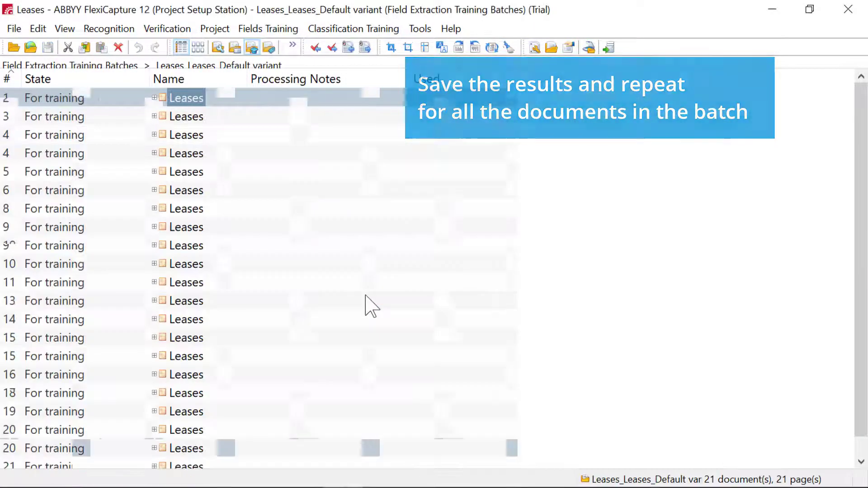
# - Train field extraction on all documents in the Leases training batch
pyautogui.click(200, 289)
pyautogui.hotkey('ctrl', 'a')
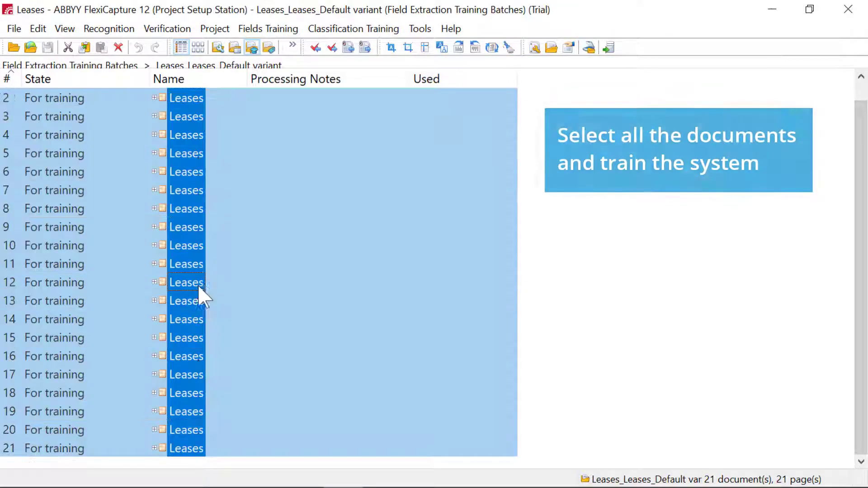
pyautogui.rightClick(197, 258)
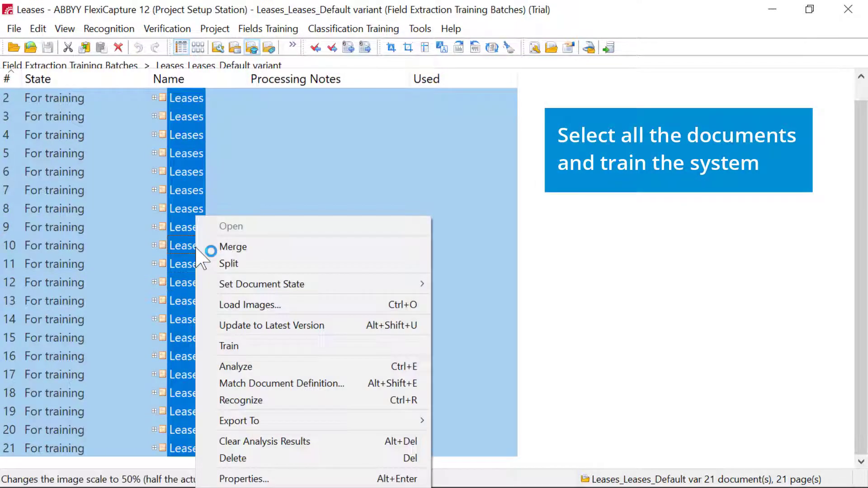
pyautogui.click(237, 343)
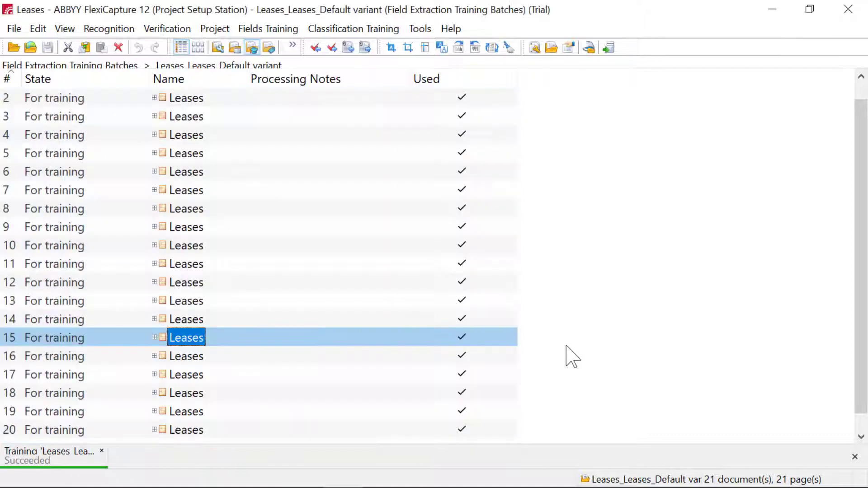
# - Switch to the working batches and create a new batch there
pyautogui.click(65, 29)
pyautogui.click(75, 64)
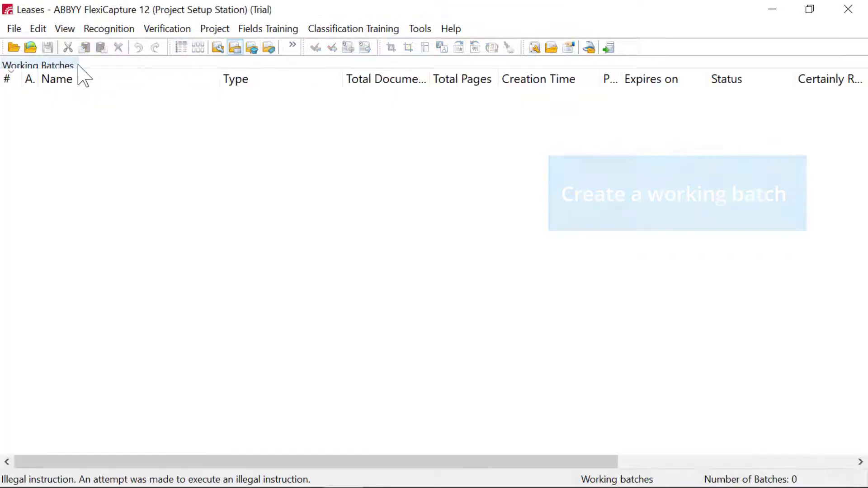
pyautogui.rightClick(124, 120)
pyautogui.click(151, 134)
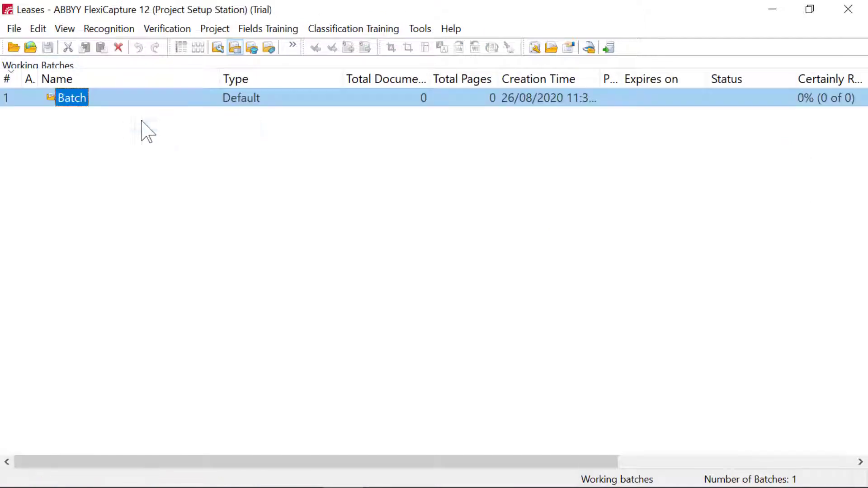
# - Load all Original Lease PDFs from the For Processing folder into the new working batch and open the batch
pyautogui.rightClick(78, 97)
pyautogui.click(109, 127)
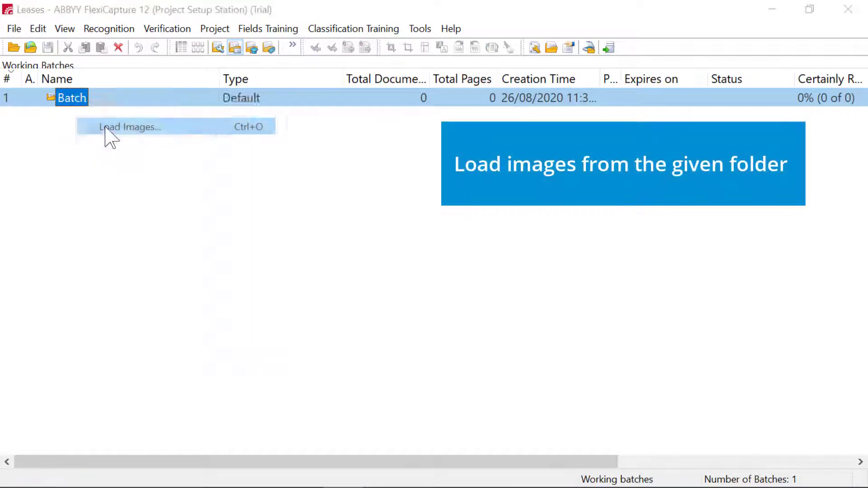
pyautogui.click(342, 202)
pyautogui.hotkey('ctrl', 'a')
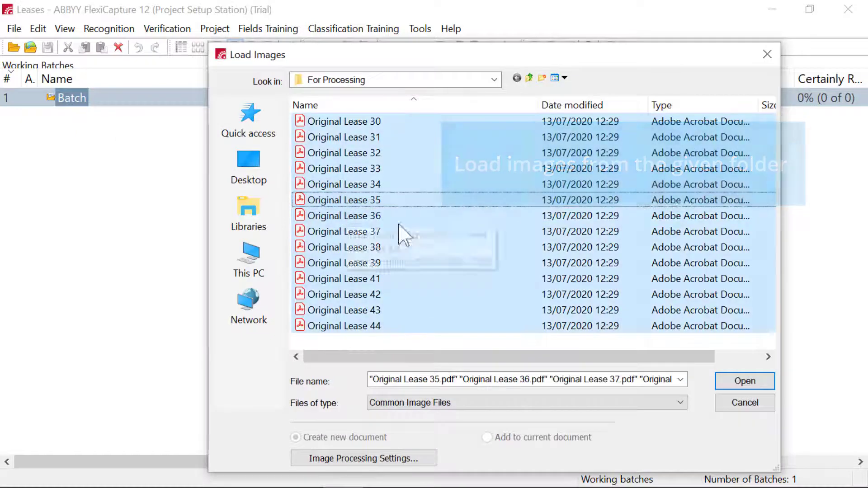
pyautogui.click(743, 380)
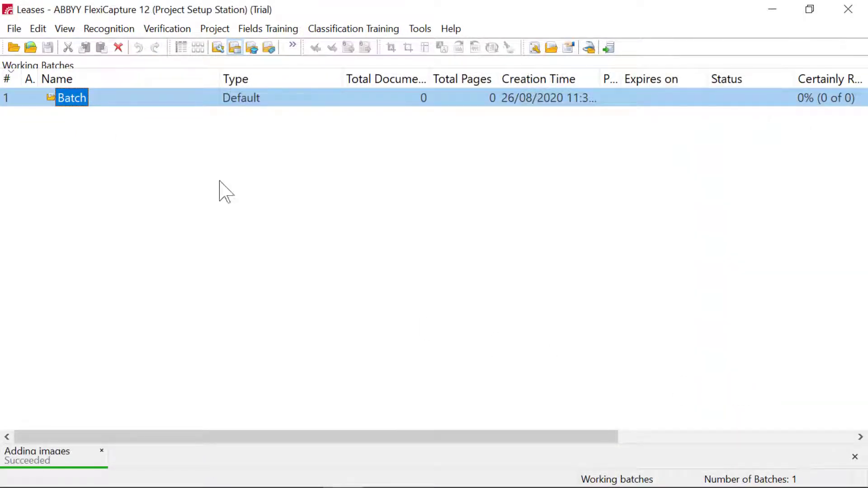
pyautogui.doubleClick(76, 99)
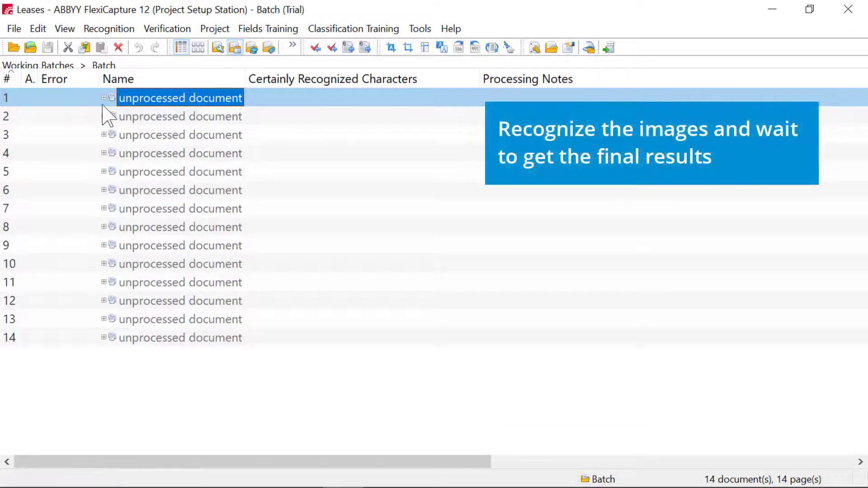
# - Recognize all unprocessed documents in the working batch
pyautogui.hotkey('ctrl', 'a')
pyautogui.rightClick(139, 109)
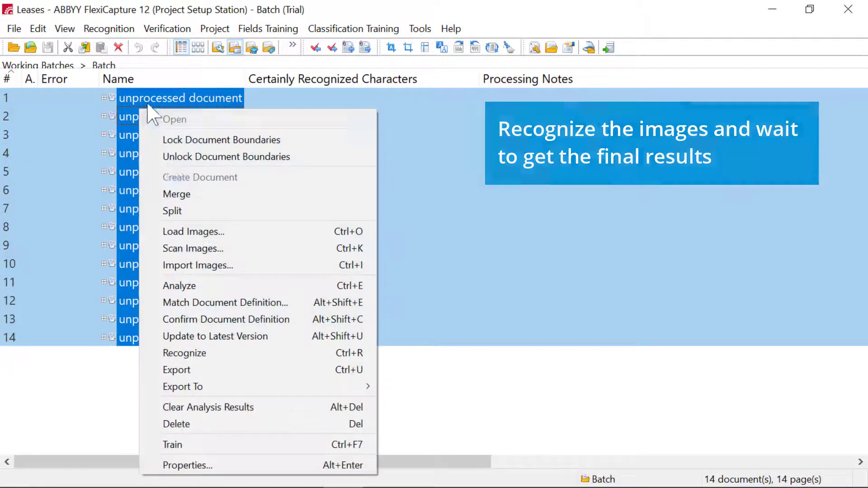
pyautogui.click(216, 354)
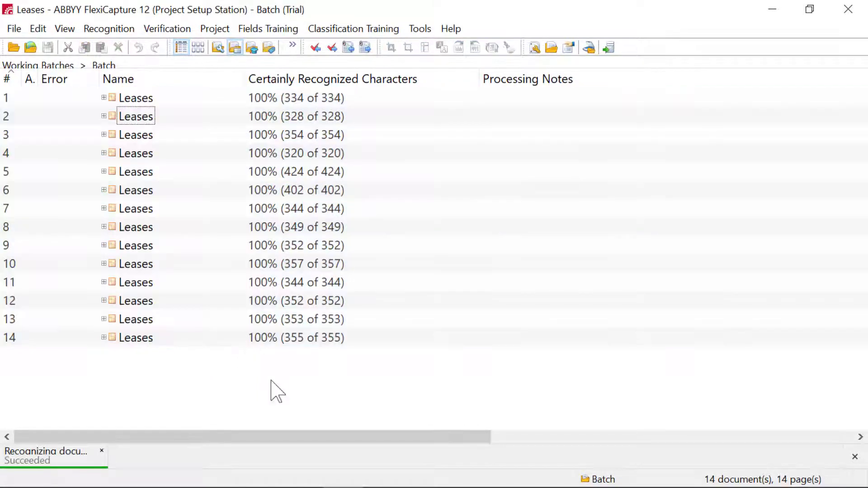
# - Check the extracted Preamble, Term, TenantName and Duration fields of the first lease against its image, then close it
pyautogui.doubleClick(149, 100)
pyautogui.moveTo(636, 432); pyautogui.dragTo(475, 446)
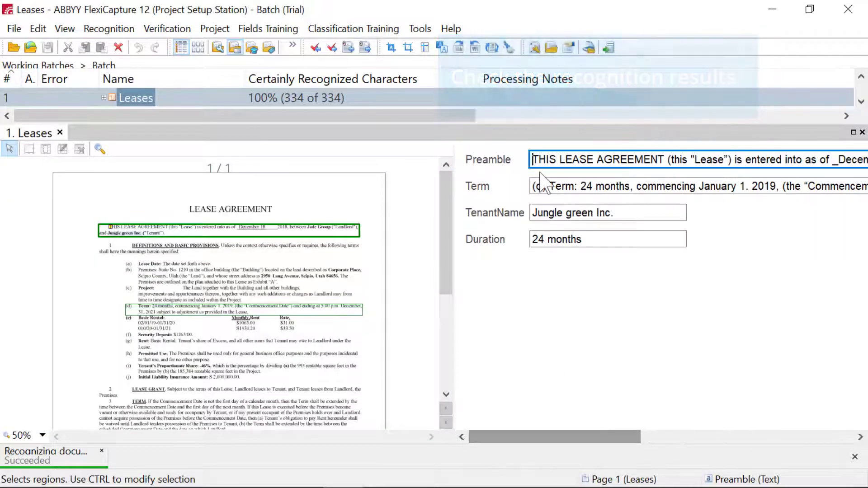
pyautogui.click(568, 188)
pyautogui.moveTo(633, 462); pyautogui.dragTo(520, 463)
pyautogui.click(567, 212)
pyautogui.click(553, 246)
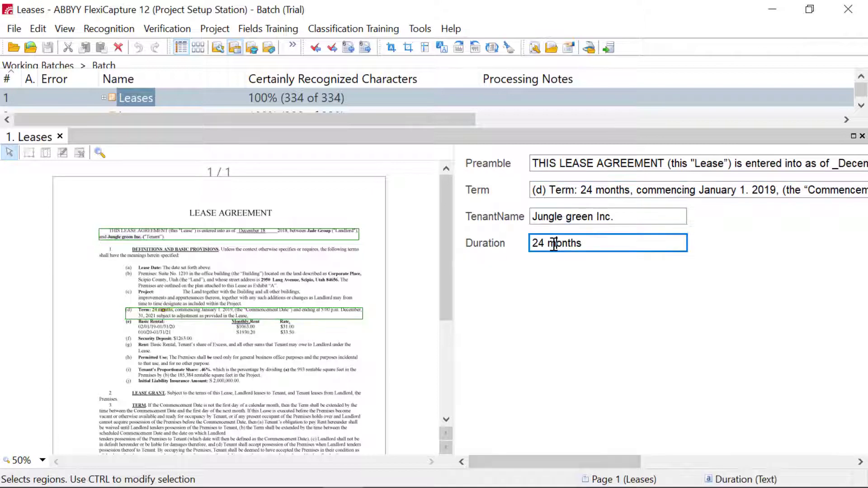
pyautogui.click(60, 136)
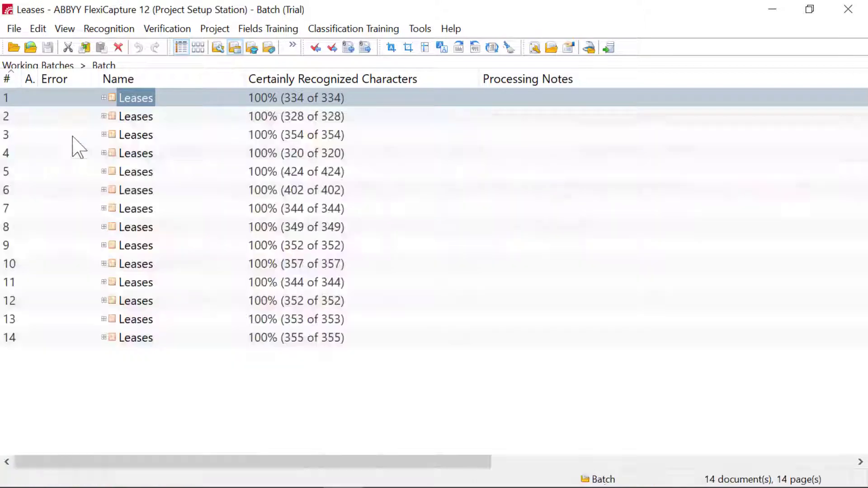
# - Check the second lease's extracted Preamble, Term, TenantName and Duration fields against its image, then return to the document list
pyautogui.doubleClick(125, 118)
pyautogui.moveTo(569, 462); pyautogui.dragTo(470, 460)
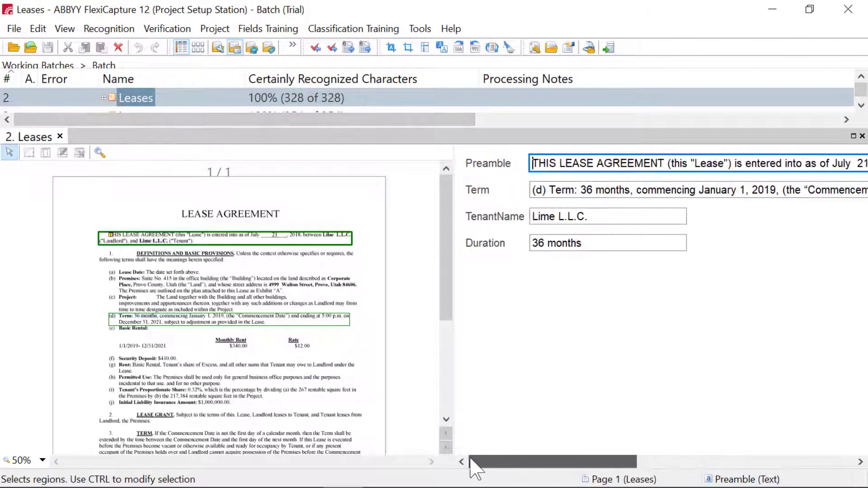
pyautogui.click(537, 191)
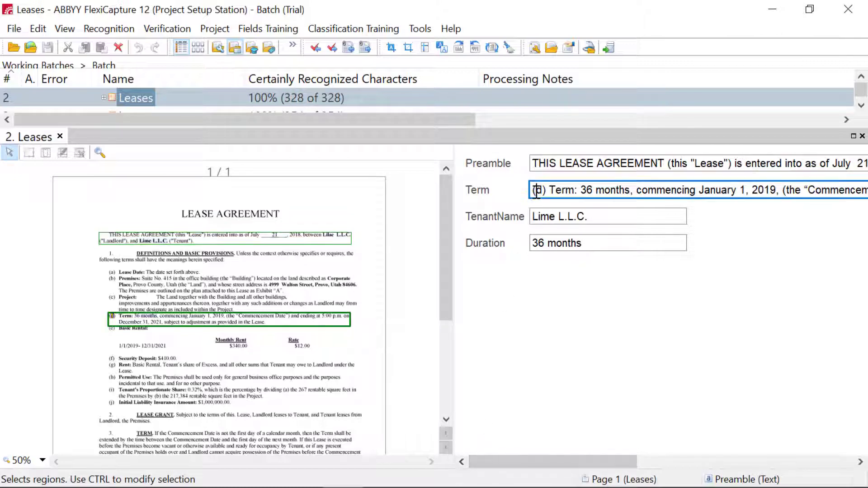
pyautogui.click(547, 216)
pyautogui.click(549, 243)
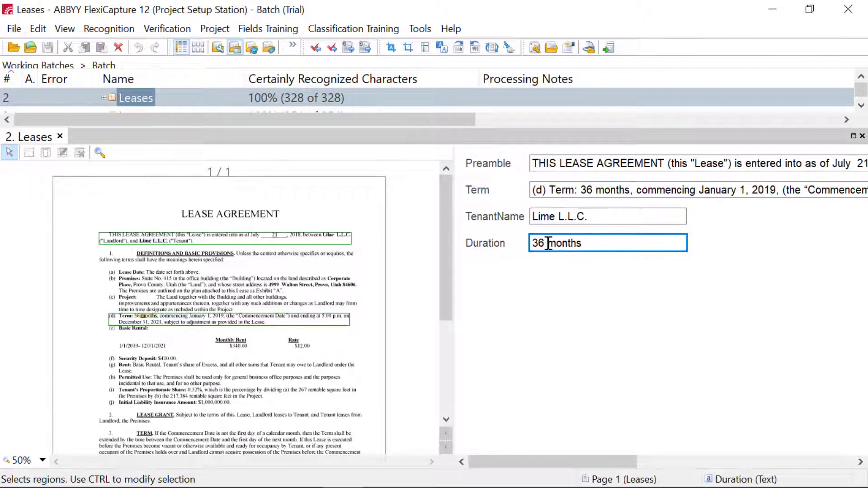
pyautogui.click(60, 136)
pyautogui.click(60, 135)
# - Open the Leases document definition for editing
pyautogui.click(214, 28)
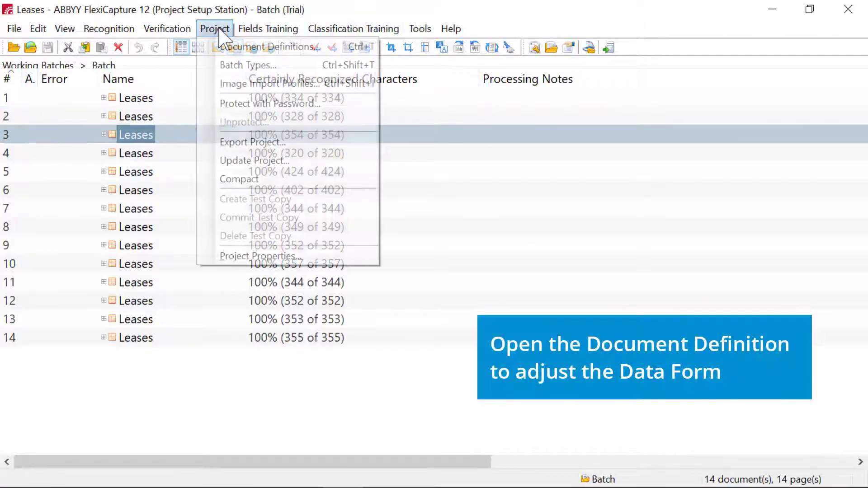
pyautogui.click(233, 47)
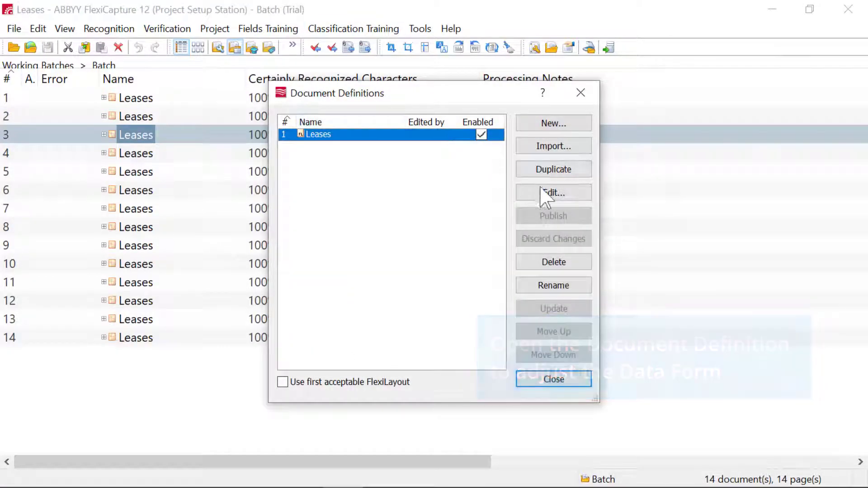
pyautogui.click(549, 193)
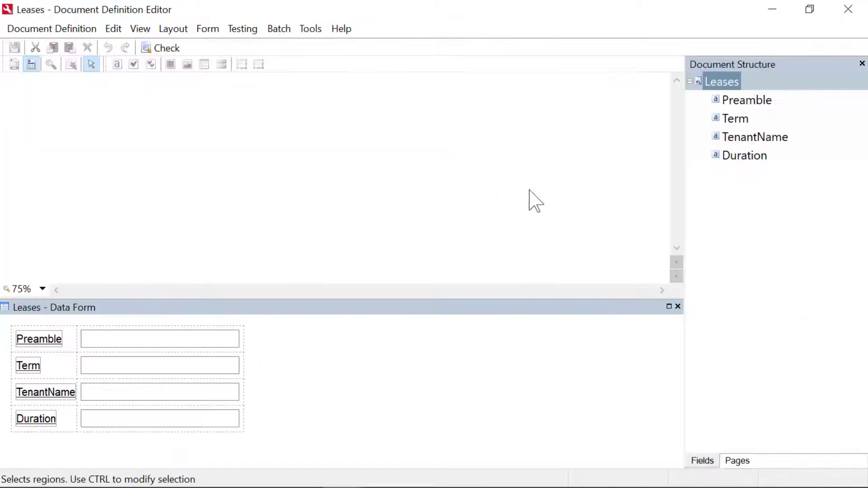
# - Give the Preamble and Term fields on the data form a minimum size with a fixed width of 300
pyautogui.click(137, 335)
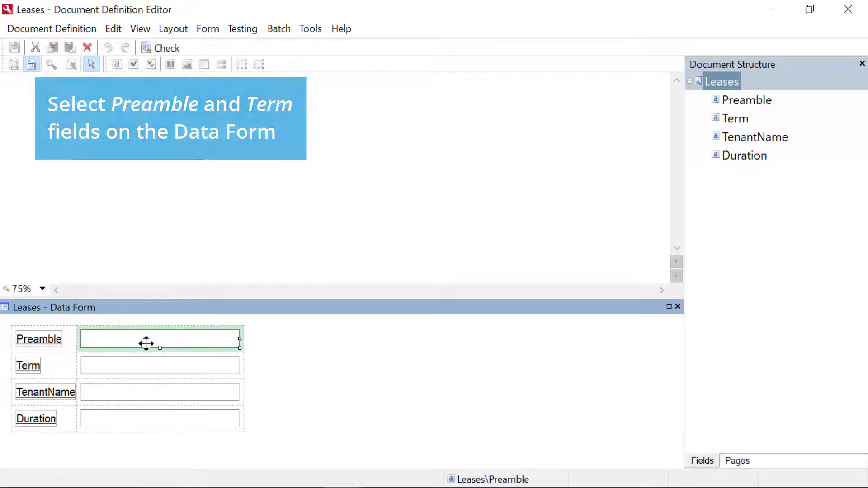
pyautogui.keyDown('ctrl'); pyautogui.click(152, 364); pyautogui.keyUp('ctrl')
pyautogui.rightClick(152, 364)
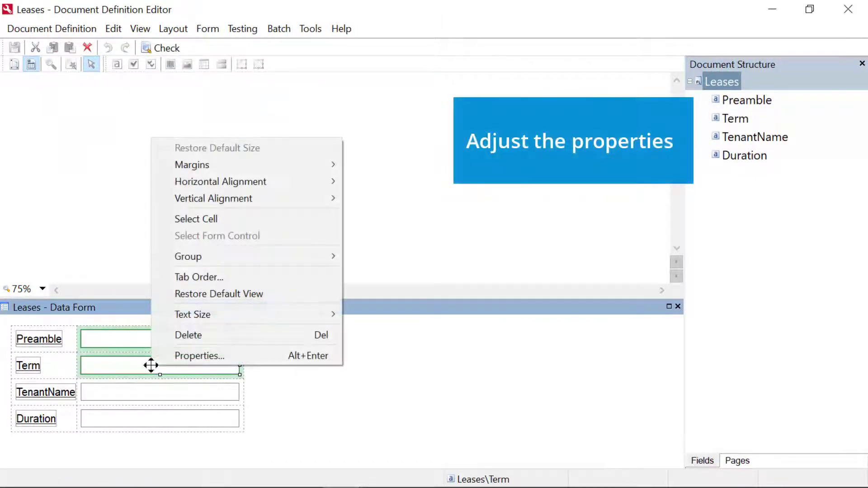
pyautogui.click(192, 356)
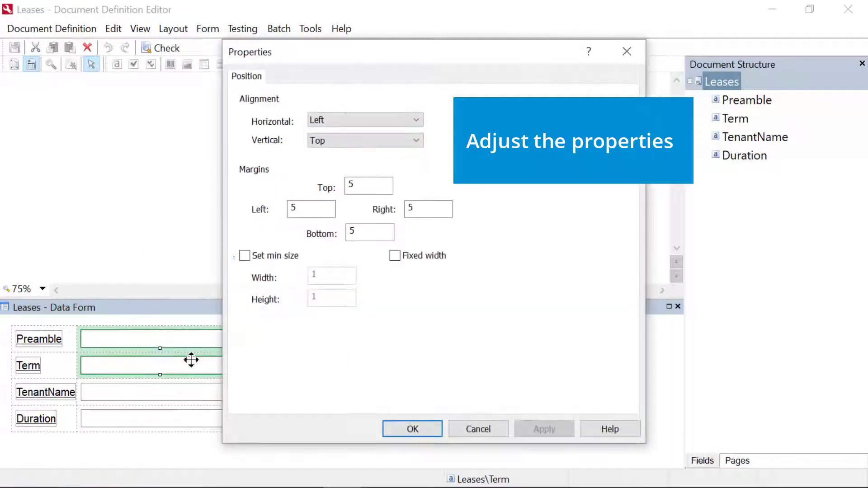
pyautogui.click(245, 256)
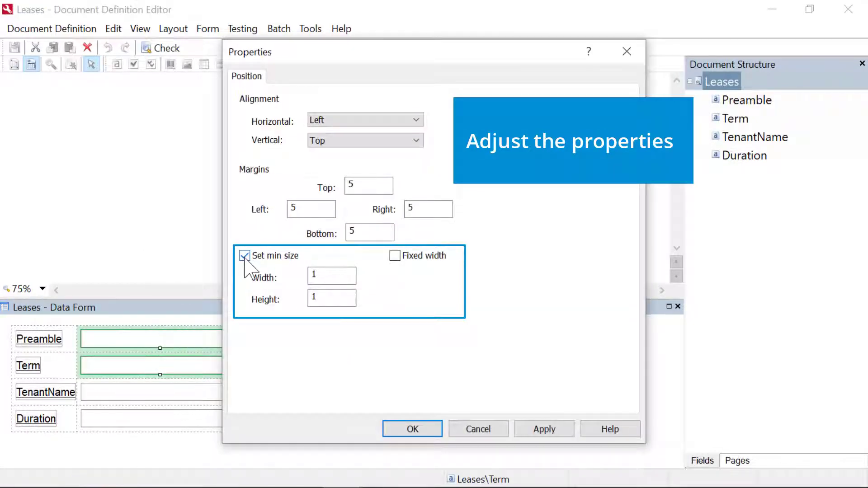
pyautogui.click(337, 279)
pyautogui.write('300')
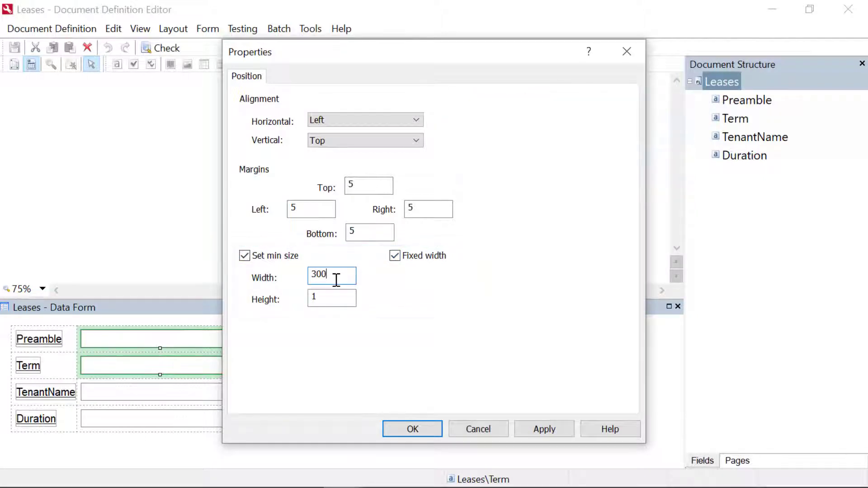
pyautogui.click(533, 427)
pyautogui.click(414, 432)
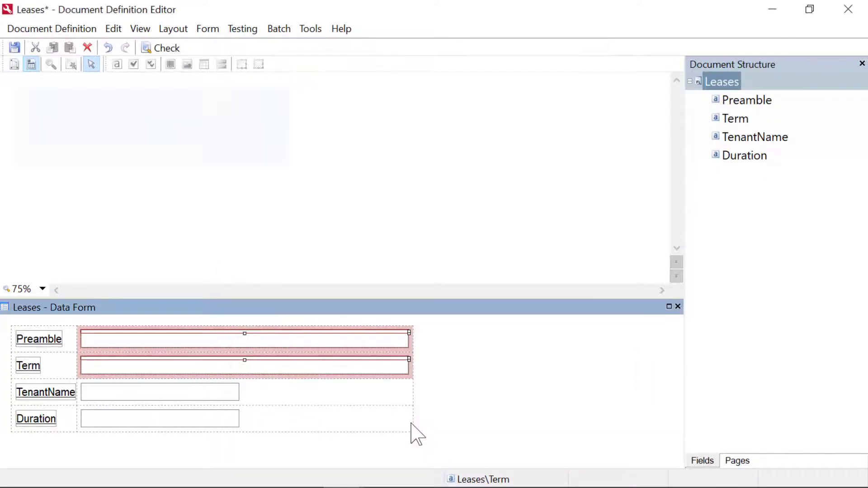
# - Close the definition editor with the changes saved, publish the Leases document definition, and close the definitions list
pyautogui.click(848, 9)
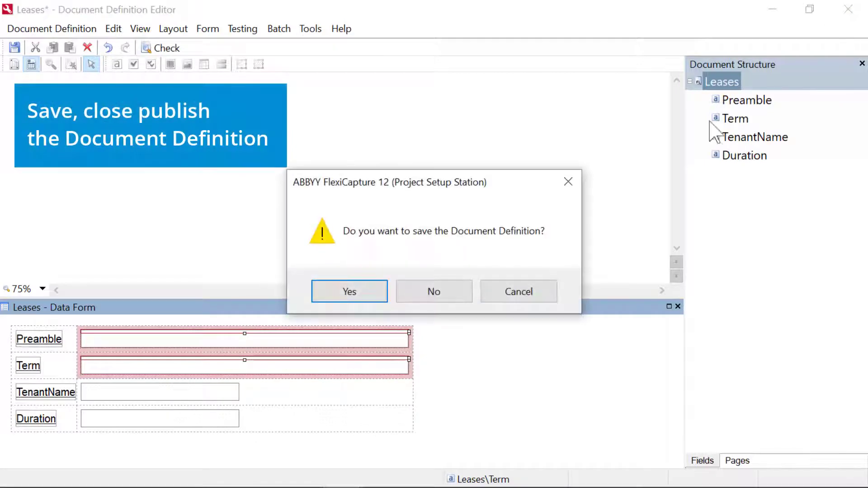
pyautogui.click(364, 290)
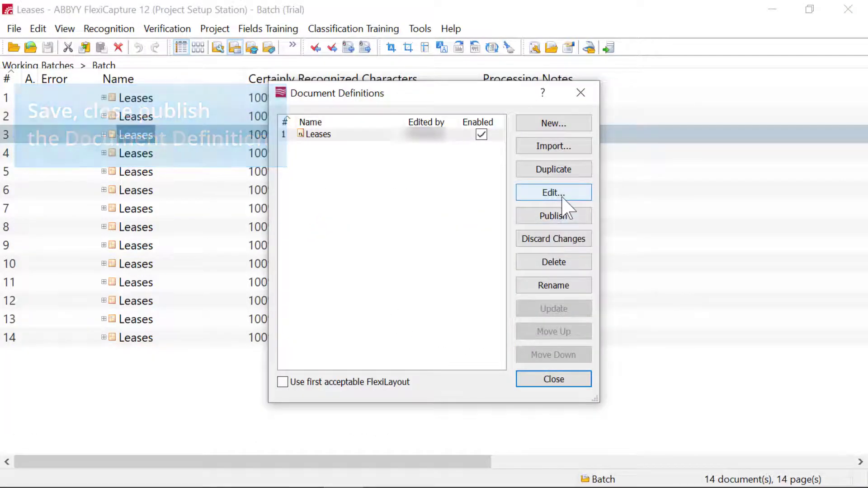
pyautogui.click(556, 218)
pyautogui.click(393, 293)
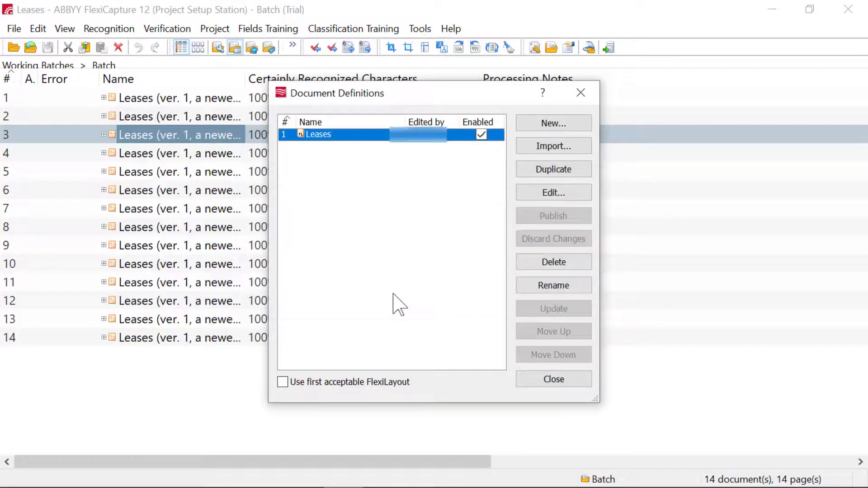
pyautogui.click(554, 379)
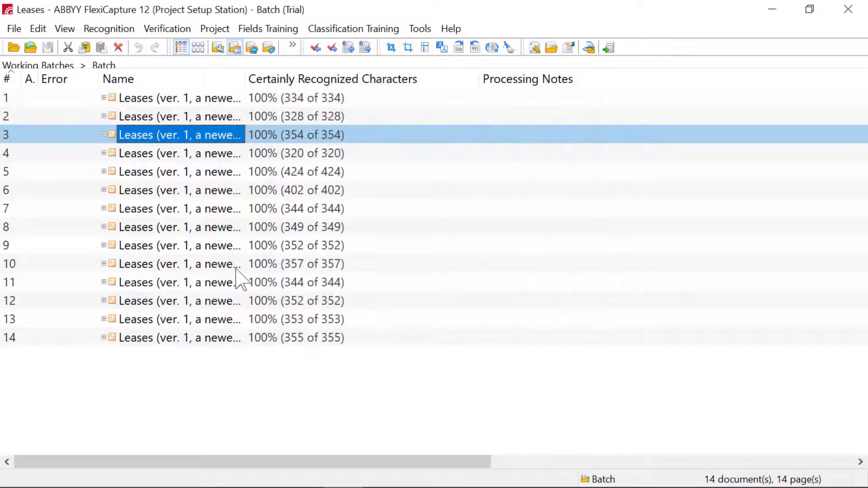
# - Update all documents in the working batch to the latest version of the Leases definition
pyautogui.click(211, 248)
pyautogui.hotkey('ctrl', 'a')
pyautogui.rightClick(209, 243)
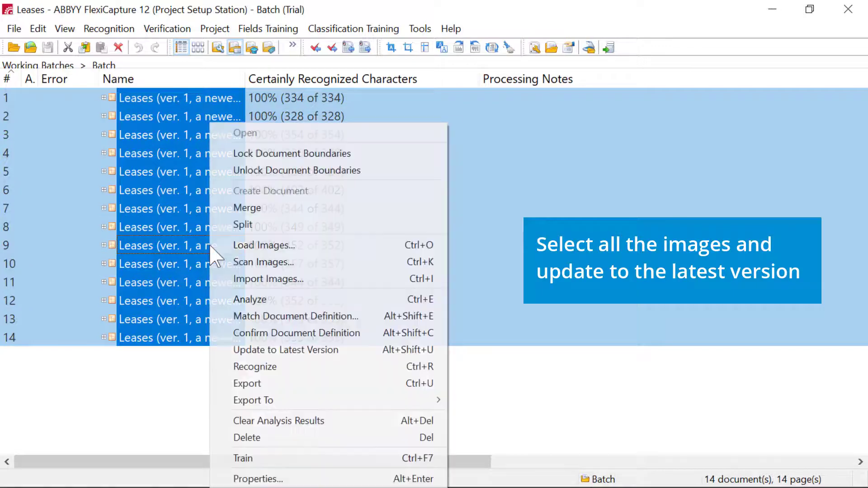
pyautogui.click(322, 349)
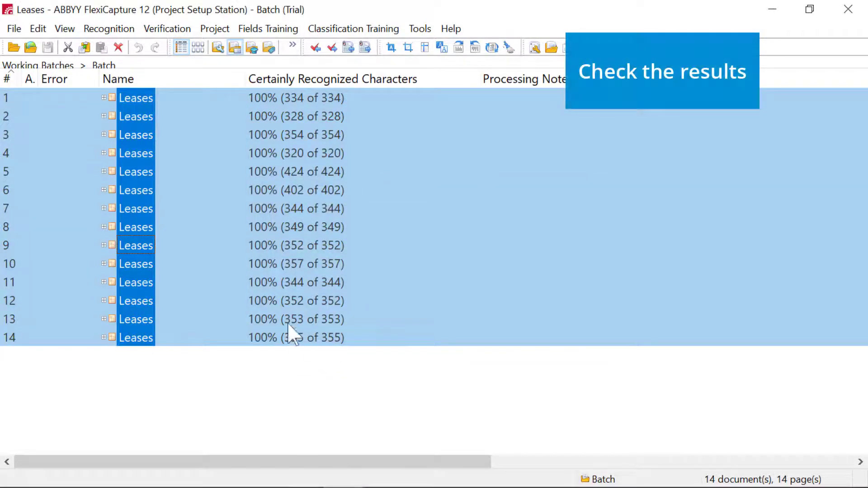
# - Open the first three leases one after another to check their extracted fields on the adjusted data form
pyautogui.doubleClick(145, 97)
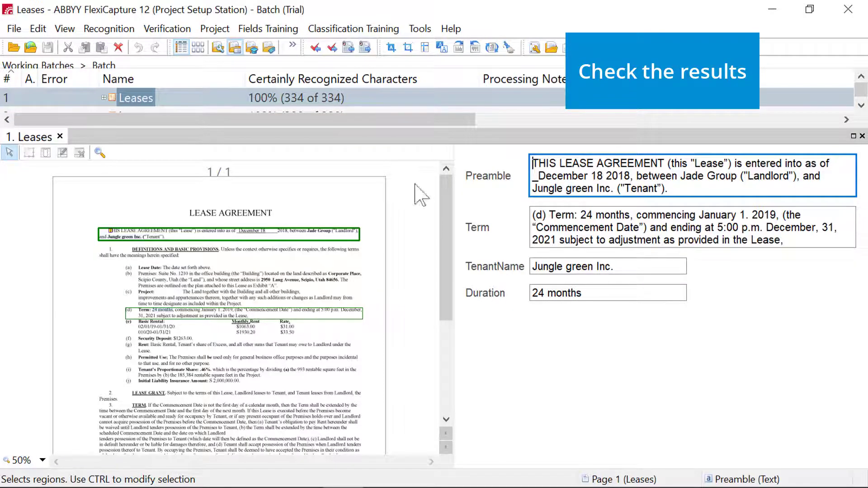
pyautogui.click(59, 136)
pyautogui.doubleClick(152, 116)
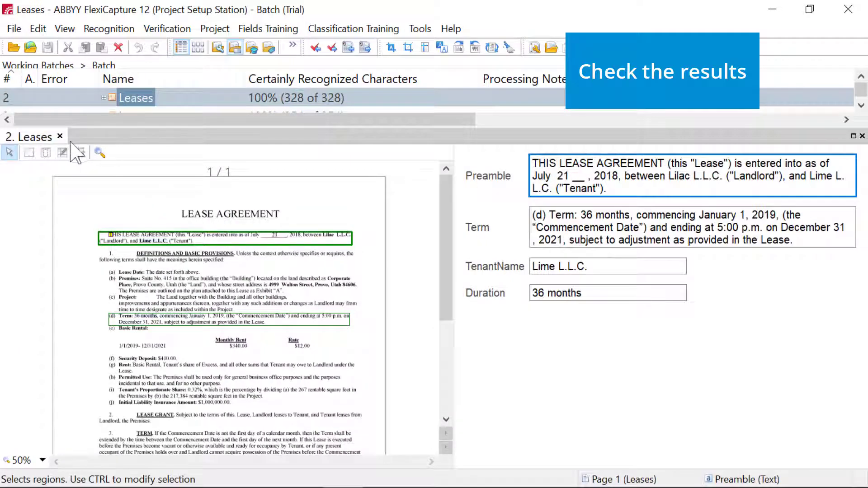
pyautogui.click(60, 136)
pyautogui.doubleClick(144, 135)
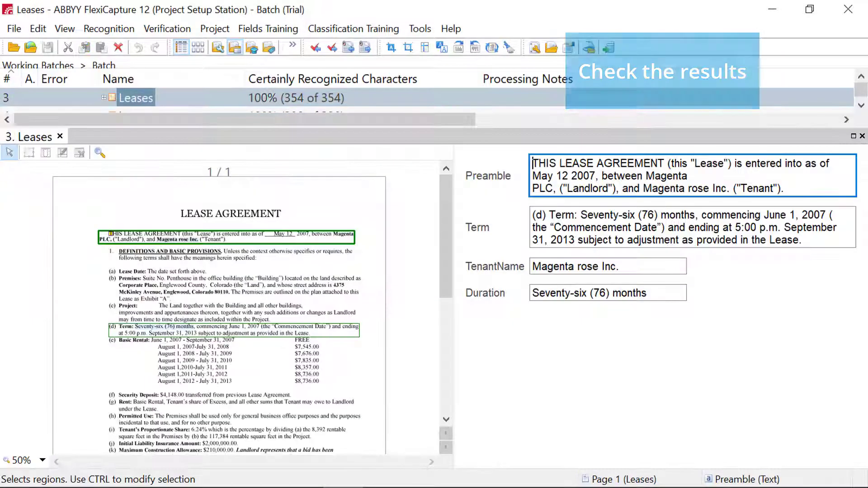